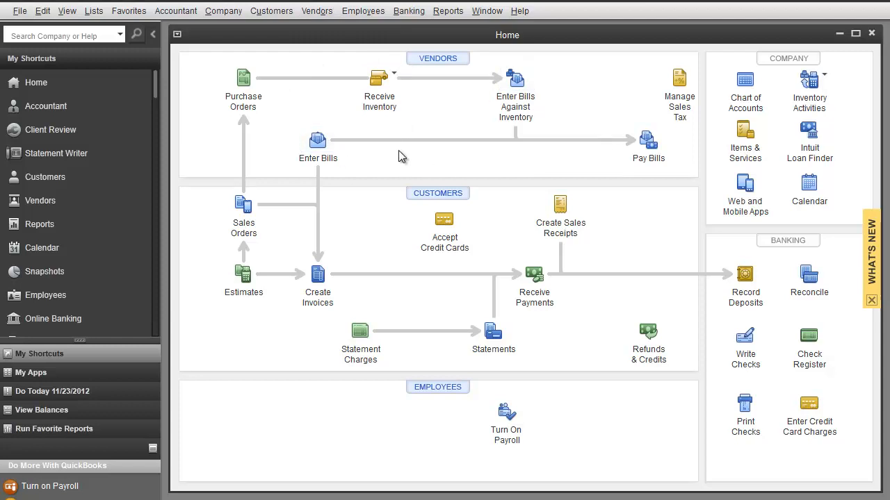
Start a new vendor bill, keeping the document type as Bill, and choose Steel Bargain as the vendor.
left_click(320, 147)
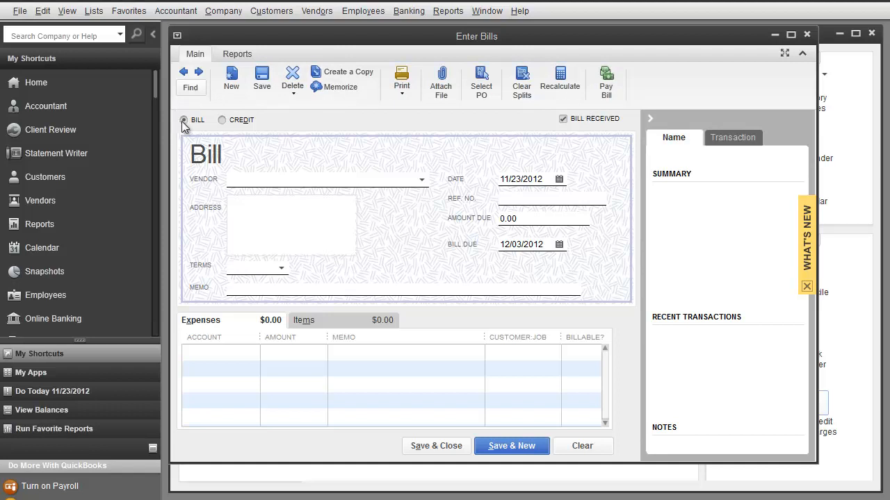
left_click(222, 121)
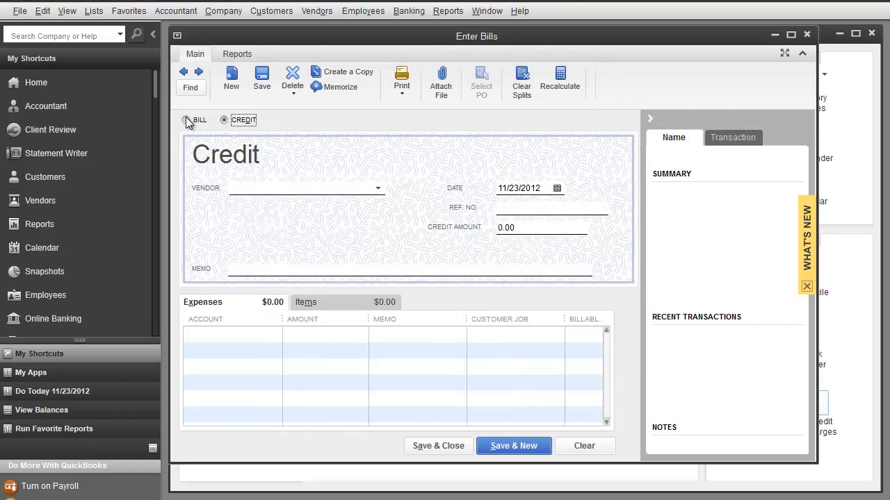
left_click(186, 120)
left_click(264, 179)
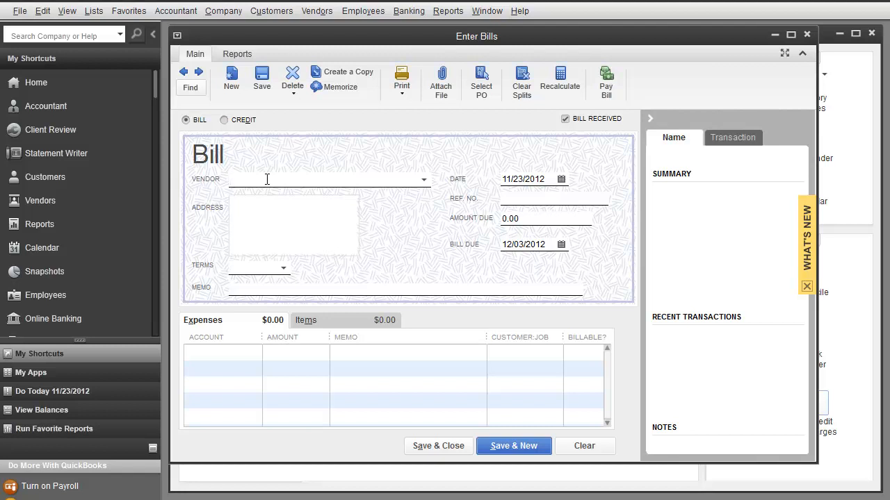
left_click(423, 179)
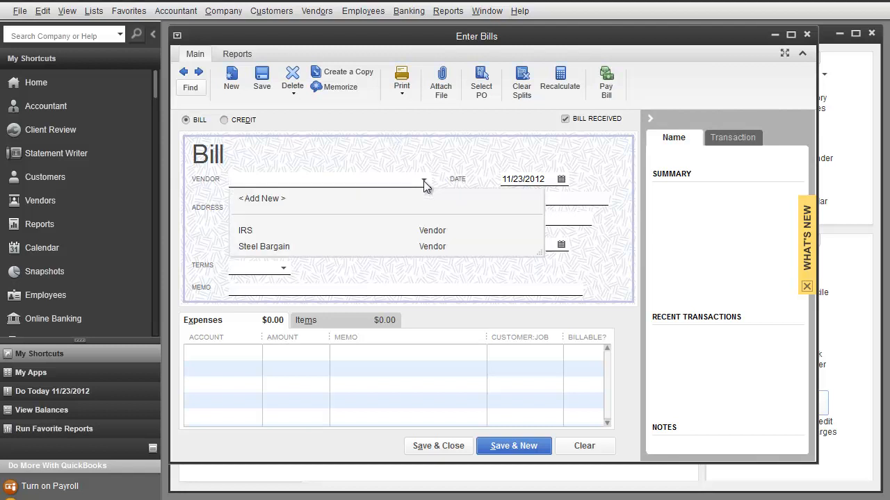
left_click(269, 248)
key("Tab")
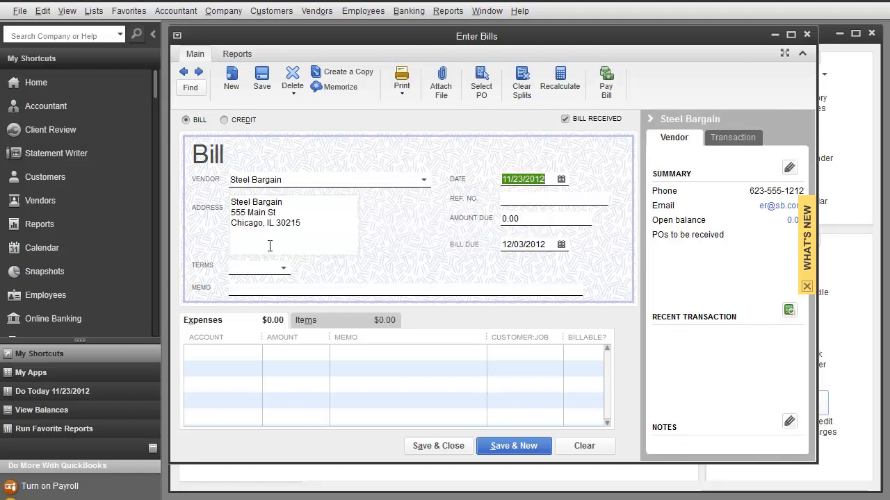
Date the bill 01/15/2012 and enter 7,853.00 as the amount due.
type("12/")
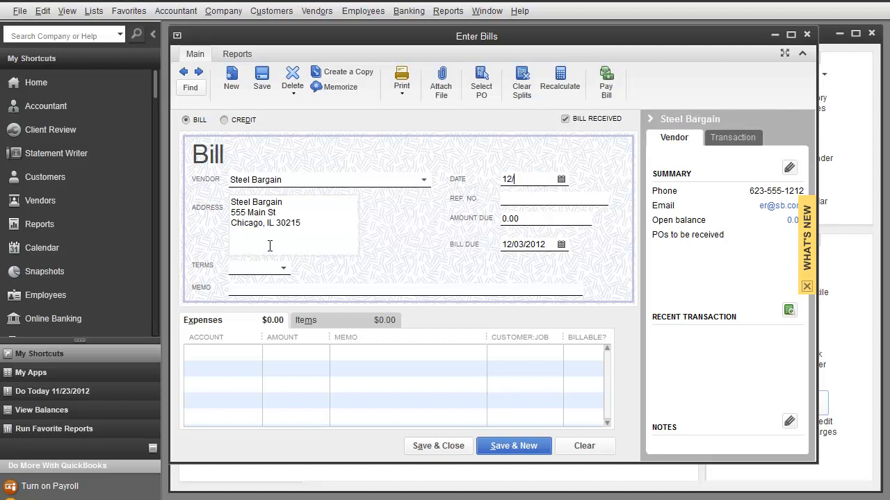
key("BackSpace")
key("BackSpace")
type("1")
key("BackSpace")
type("/15/2012")
key("Tab")
key("Tab")
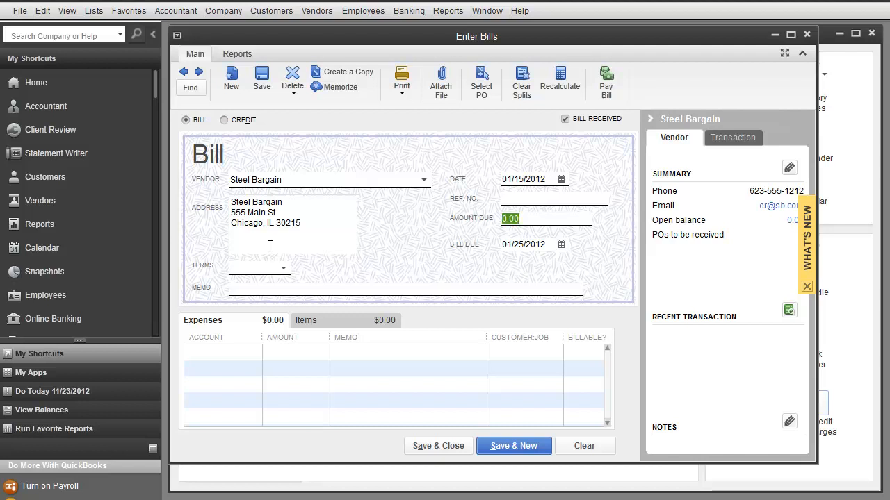
type("7853")
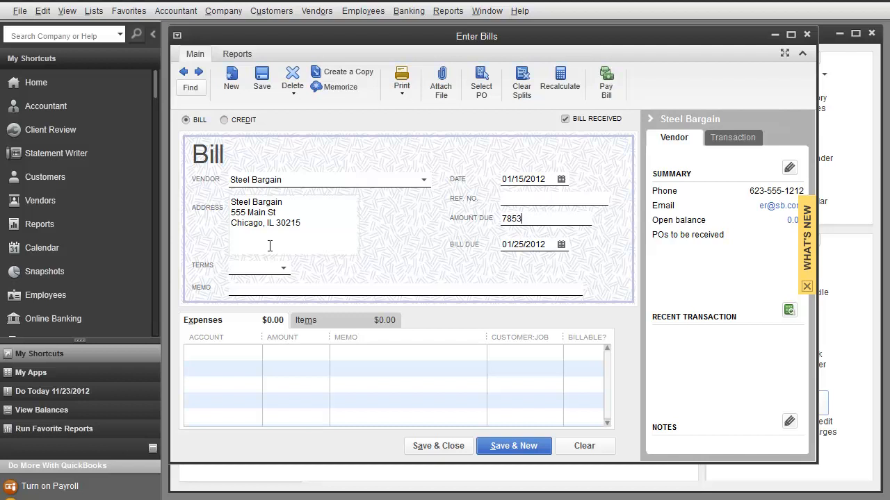
key("Tab")
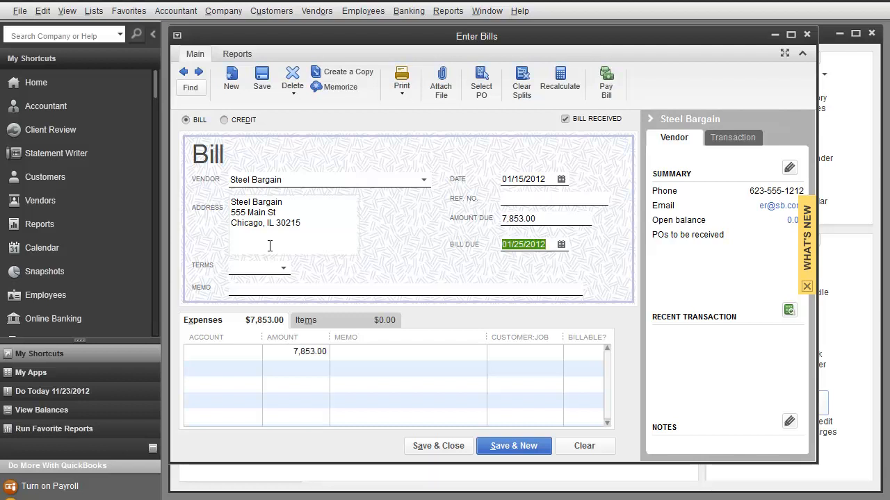
Set the bill's payment terms to Net 60 and check the due date on the calendar.
left_click(561, 244)
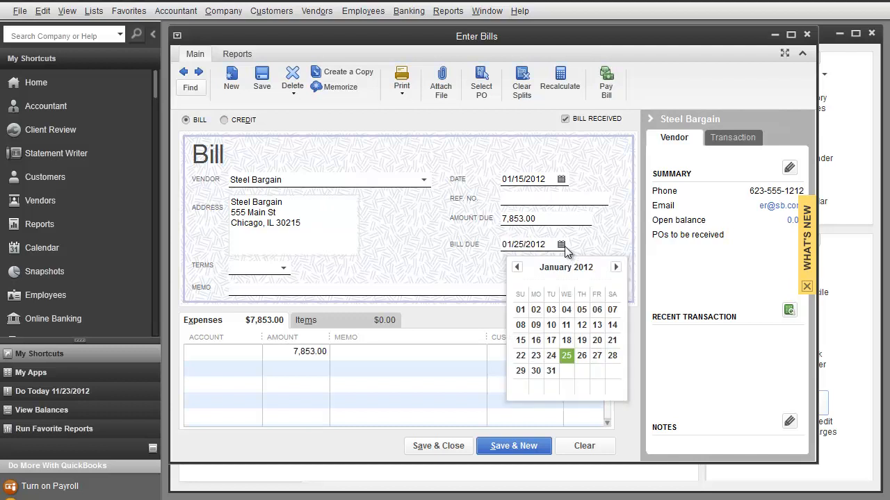
left_click(616, 267)
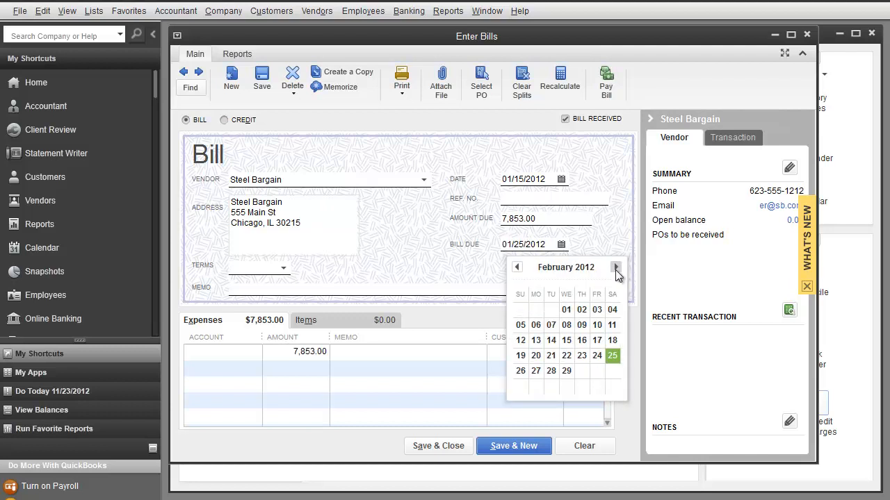
left_click(284, 269)
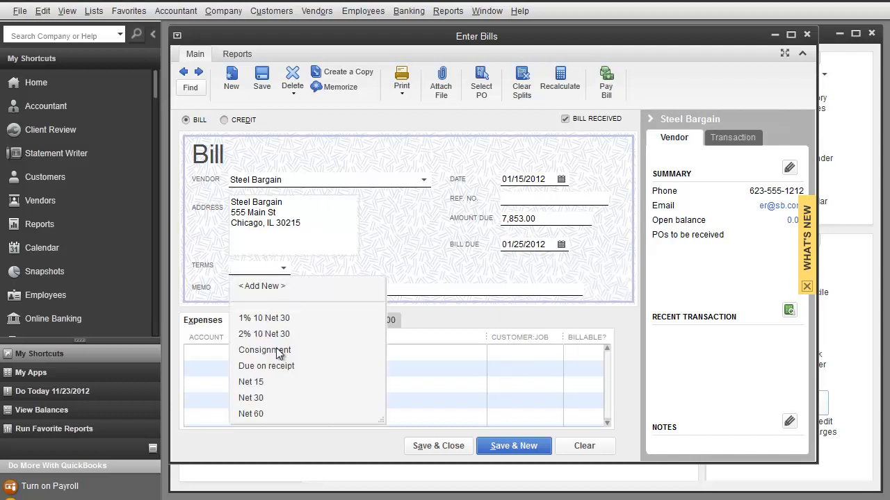
left_click(254, 414)
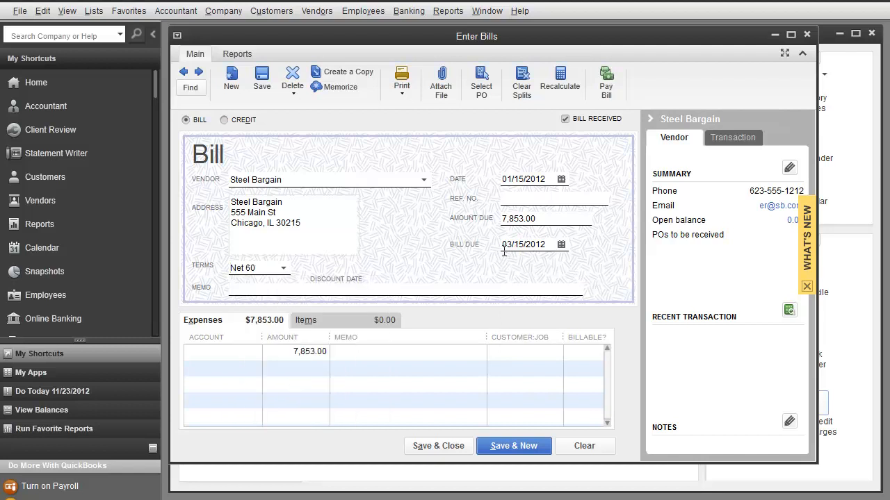
left_click(561, 245)
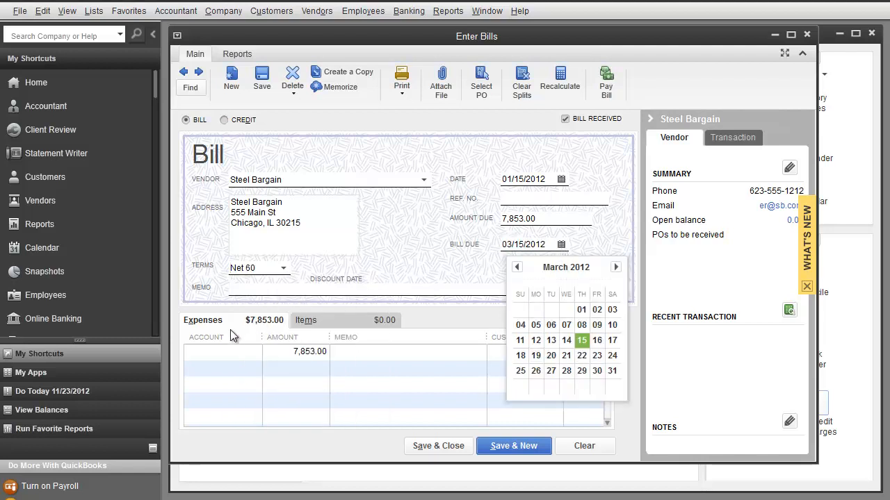
Add the Forklift Mama Jama item as the first item line of the bill.
left_click(212, 351)
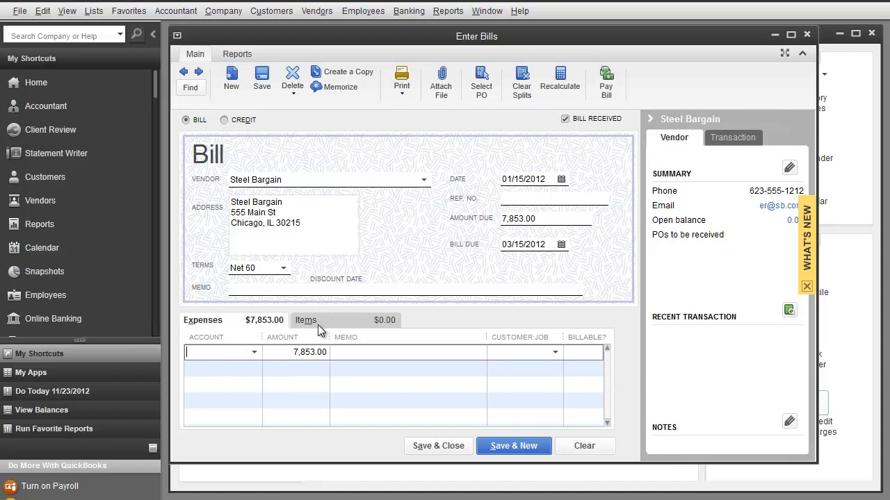
left_click(306, 320)
left_click(244, 354)
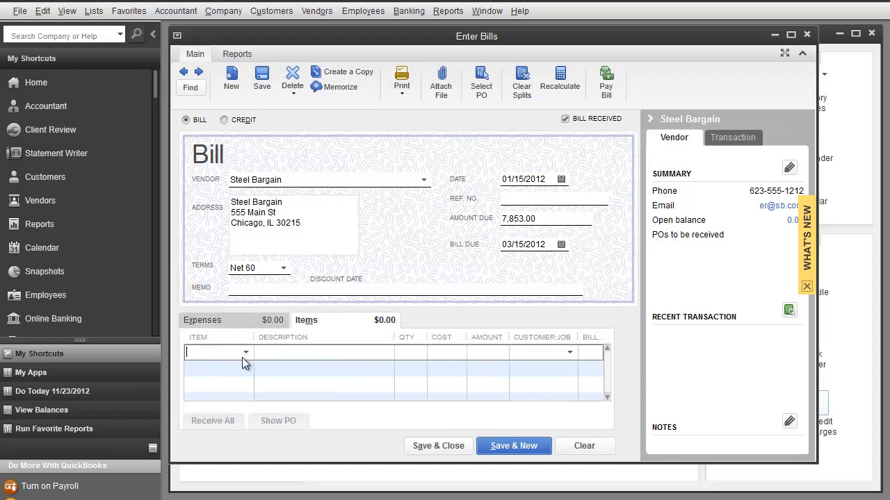
left_click(246, 354)
left_click(228, 436)
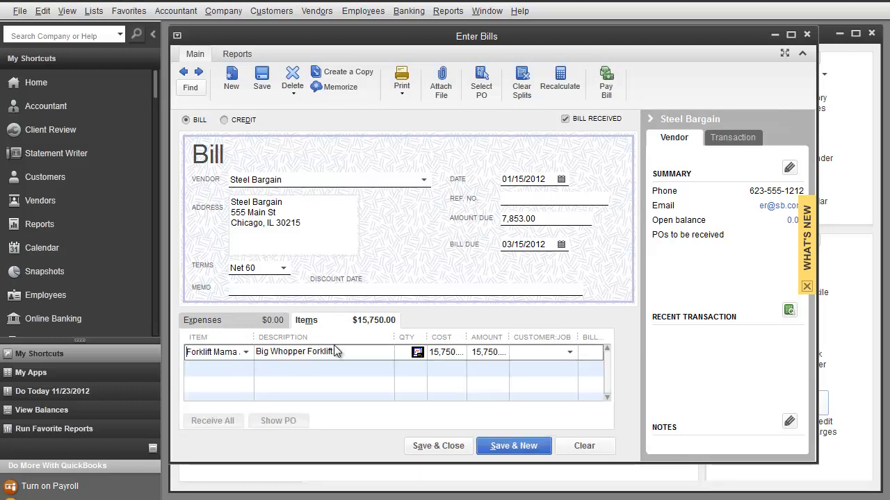
Set the forklift line's cost to 7,853.00, update the item with the new cost and suppress that message in future.
key("Tab")
key("Tab")
key("Tab")
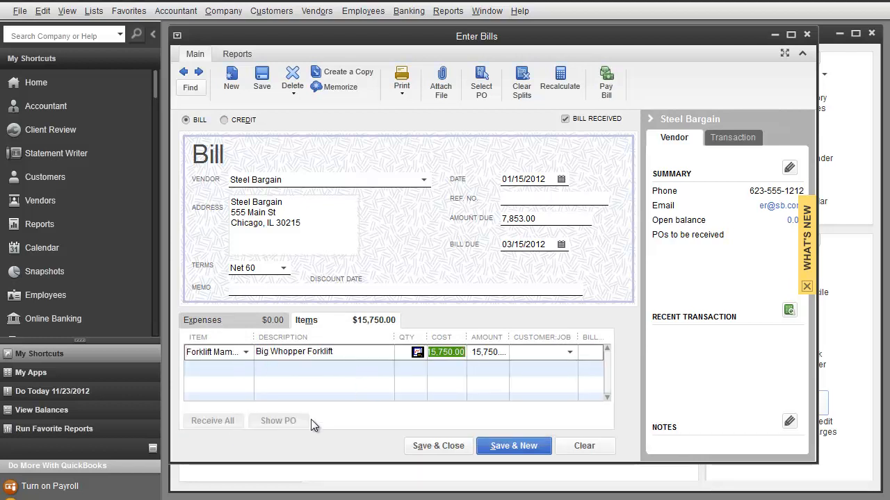
type("7853")
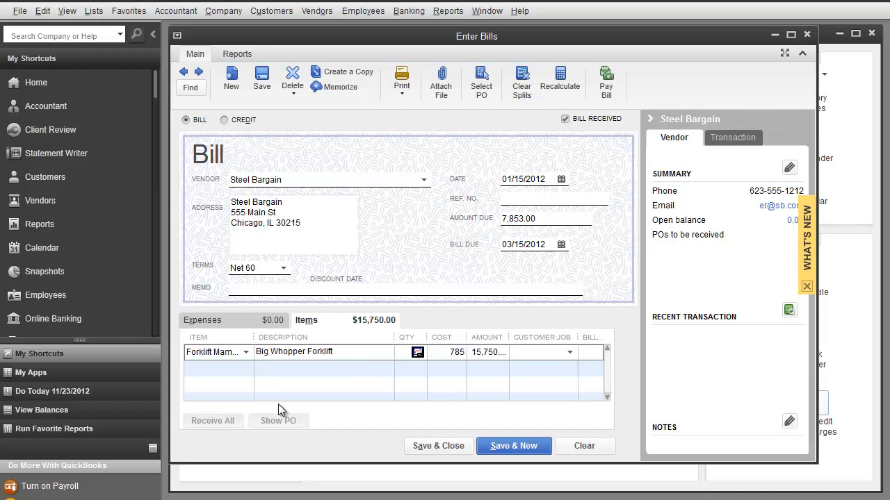
key("Tab")
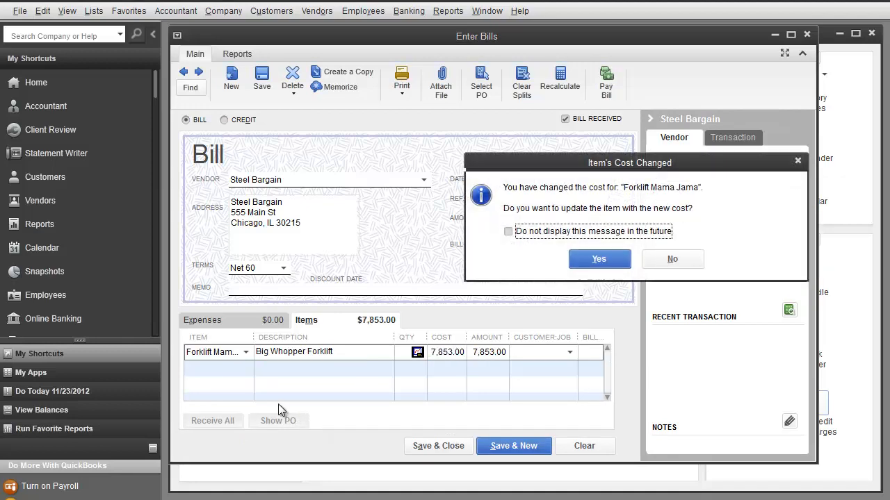
left_click(508, 232)
left_click(589, 259)
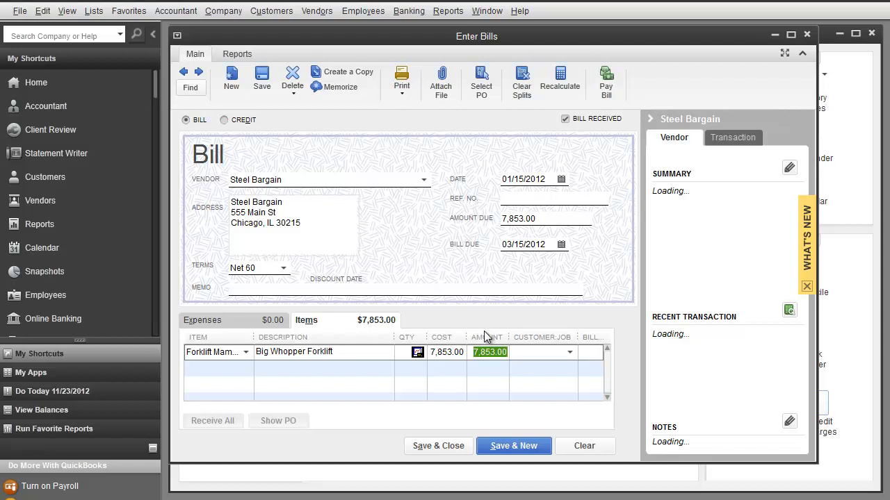
Assign the forklift line to Warehouse Direct's Sale of Forklifts job.
left_click(533, 349)
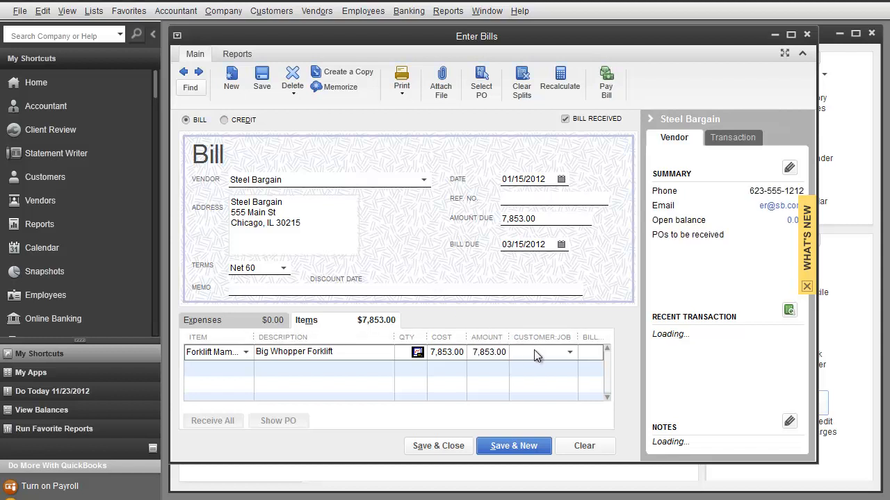
left_click(569, 353)
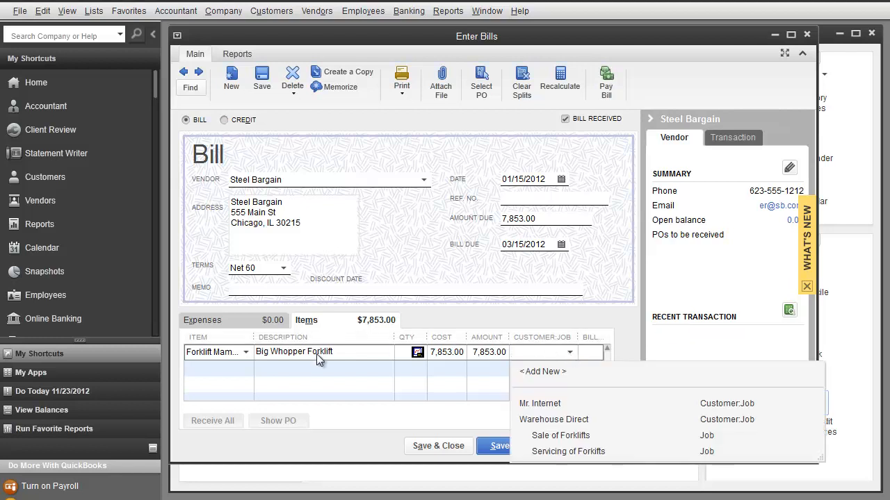
left_click(548, 435)
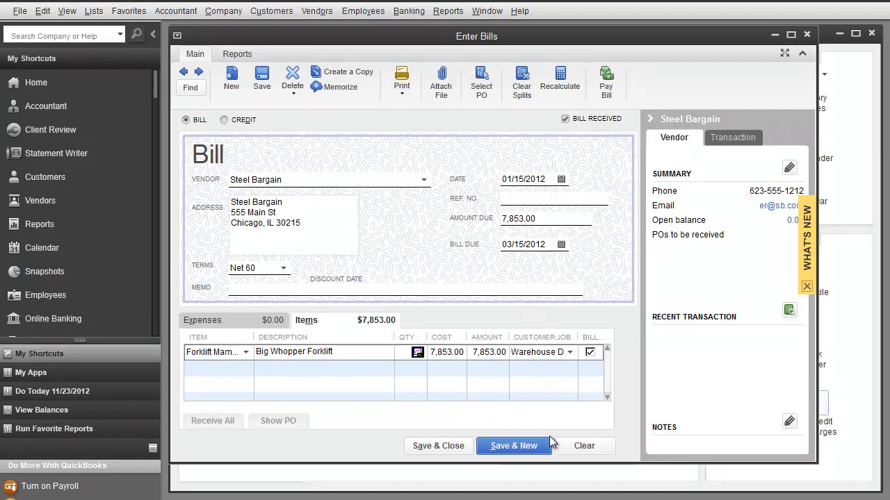
left_click(570, 353)
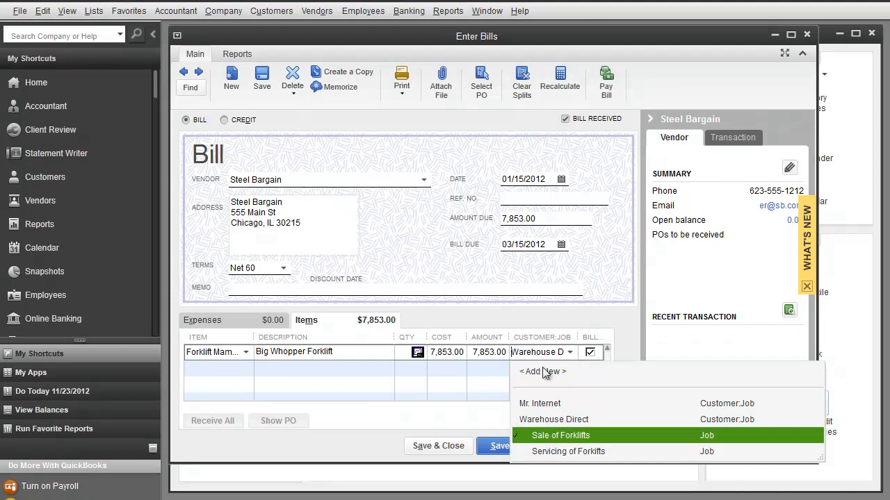
left_click(570, 352)
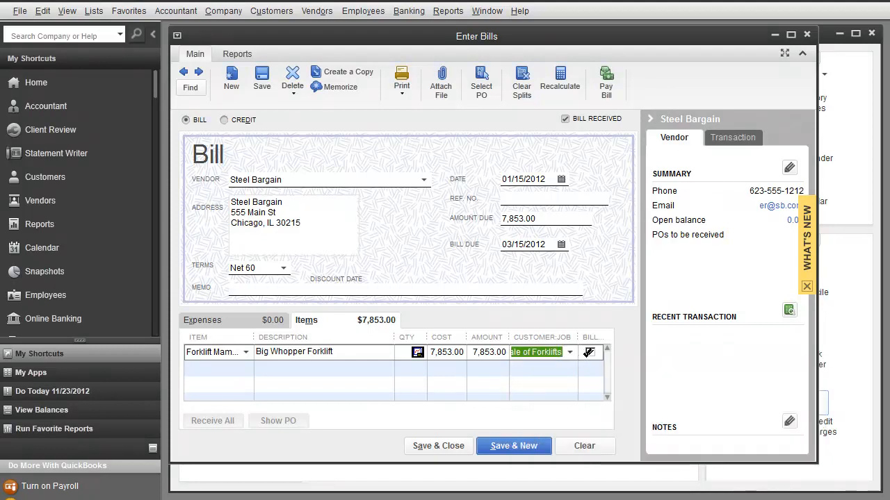
Mark the forklift line as not billable to the customer job.
left_click(590, 352)
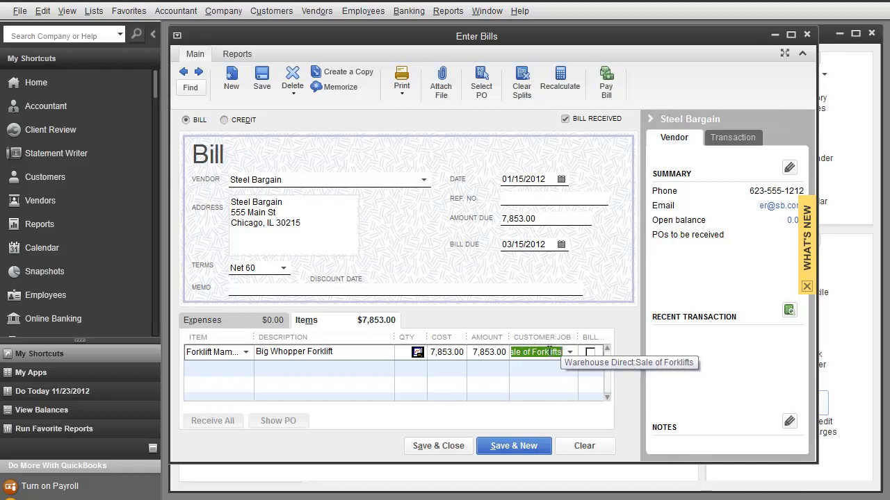
left_click(590, 352)
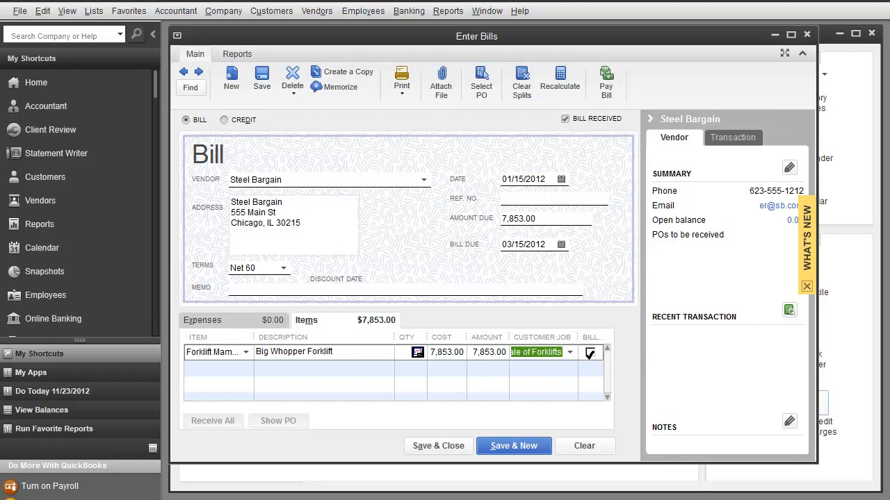
left_click(591, 353)
left_click(591, 352)
left_click(590, 351)
left_click(590, 352)
left_click(590, 353)
Save the bill, accepting the past transaction date and keeping the changed terms for Steel Bargain.
left_click(456, 446)
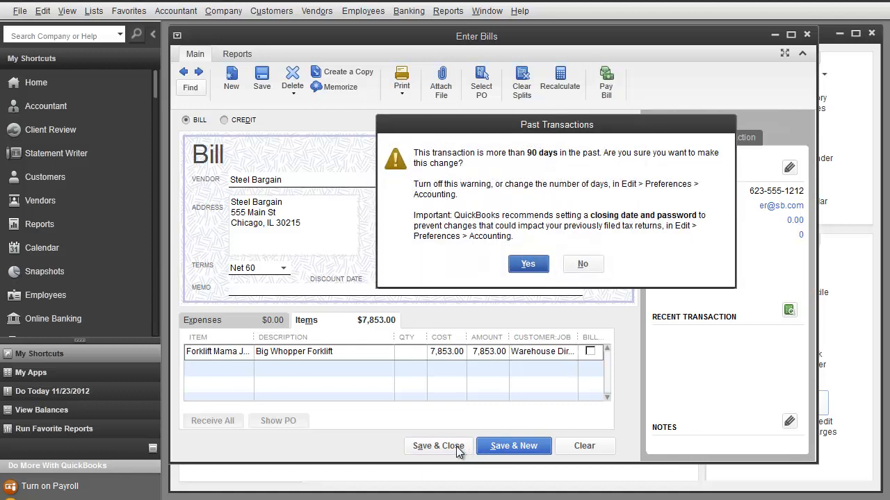
left_click(538, 263)
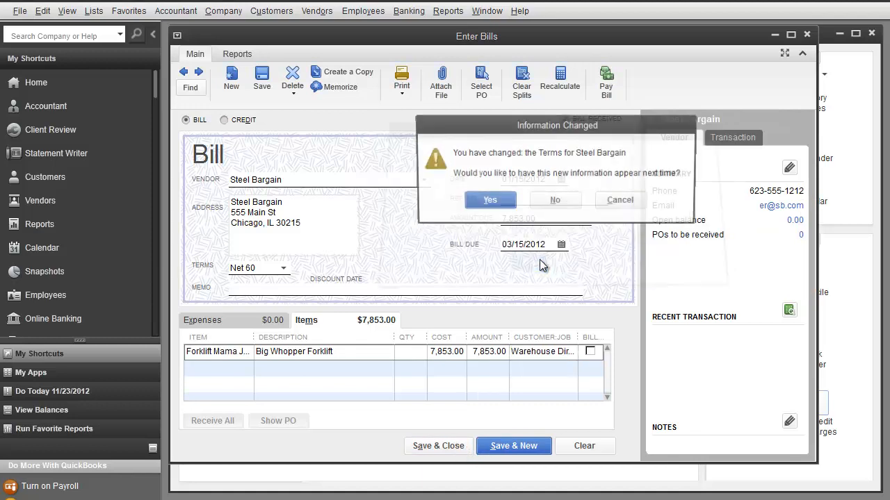
left_click(496, 201)
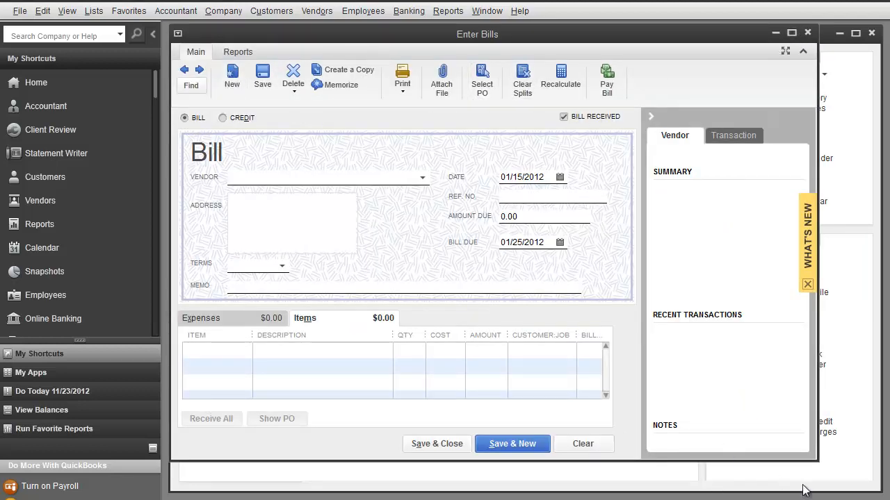
Go back to the saved Steel Bargain bill to review it, and close the bill window.
left_click(185, 72)
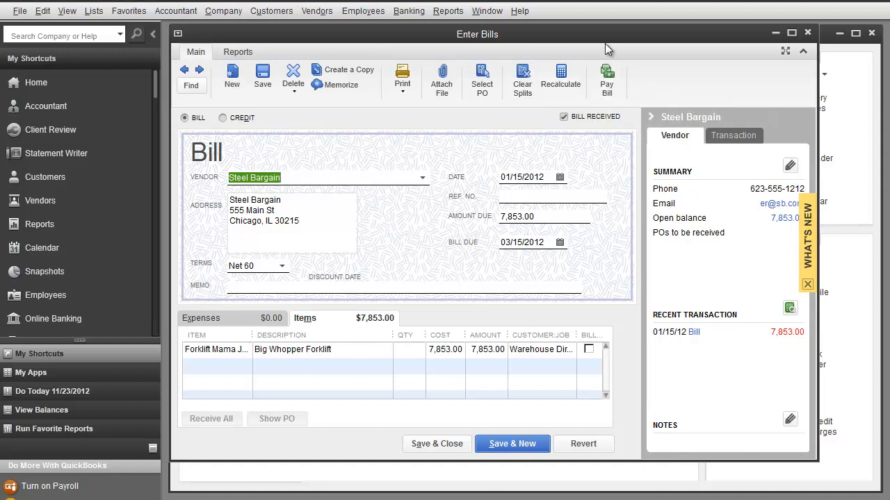
left_click(807, 32)
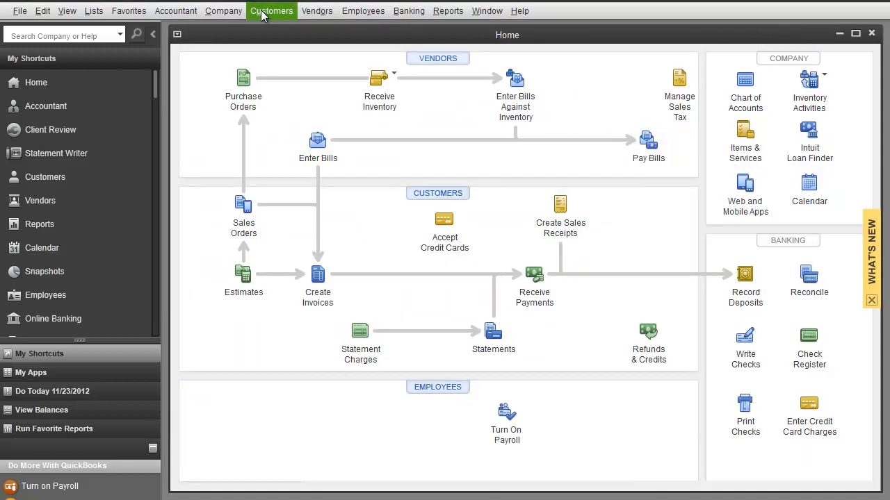
left_click(318, 18)
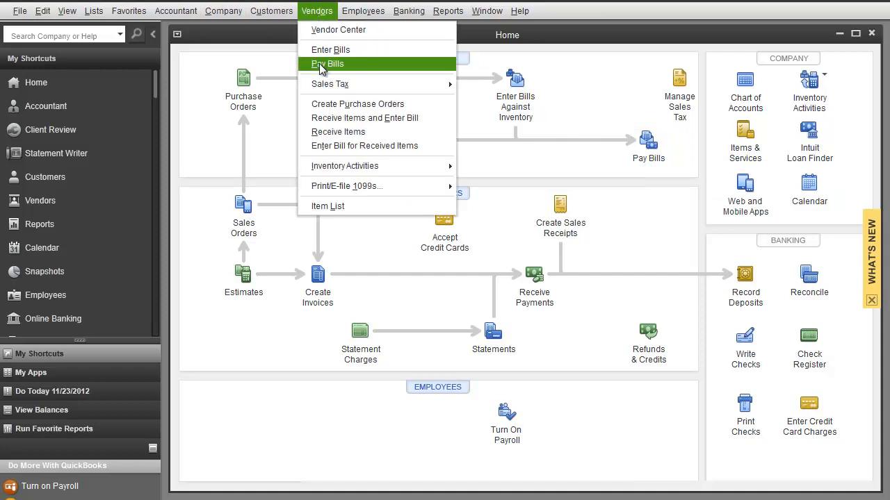
left_click(582, 102)
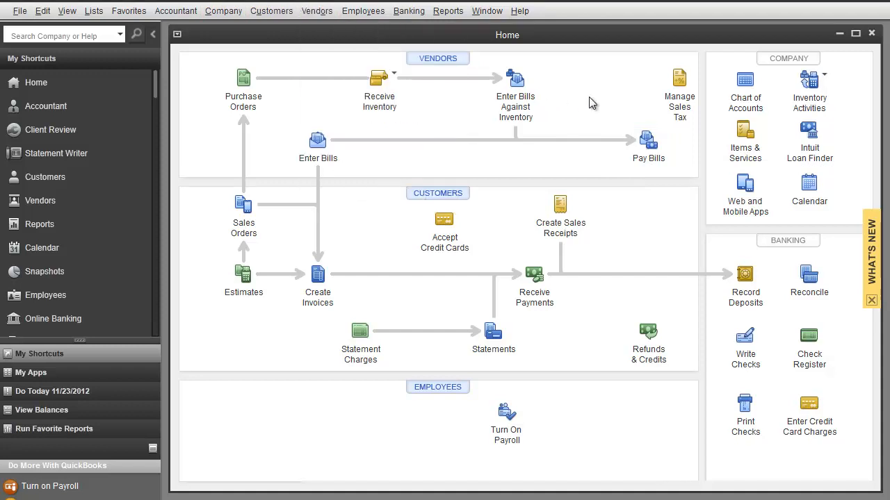
Open the saved Steel Bargain bill and start its payment, leaving the bill selected and the vendor filter on Steel Bargain.
left_click(326, 139)
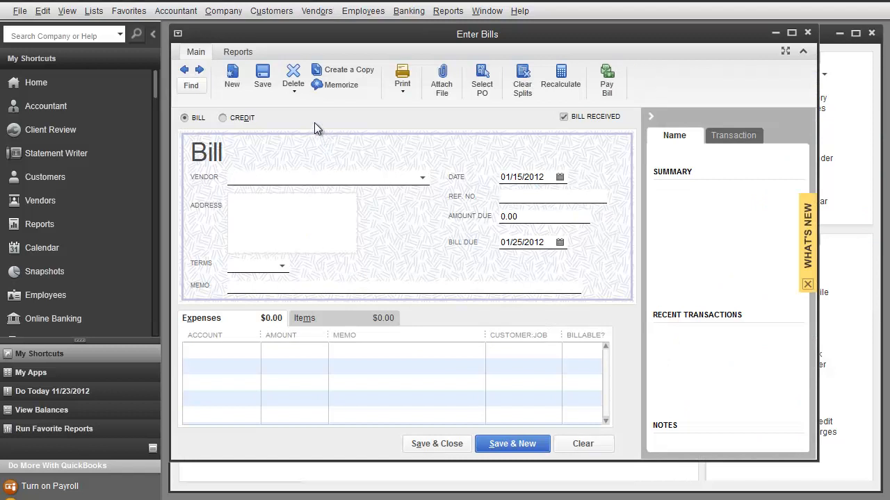
left_click(185, 70)
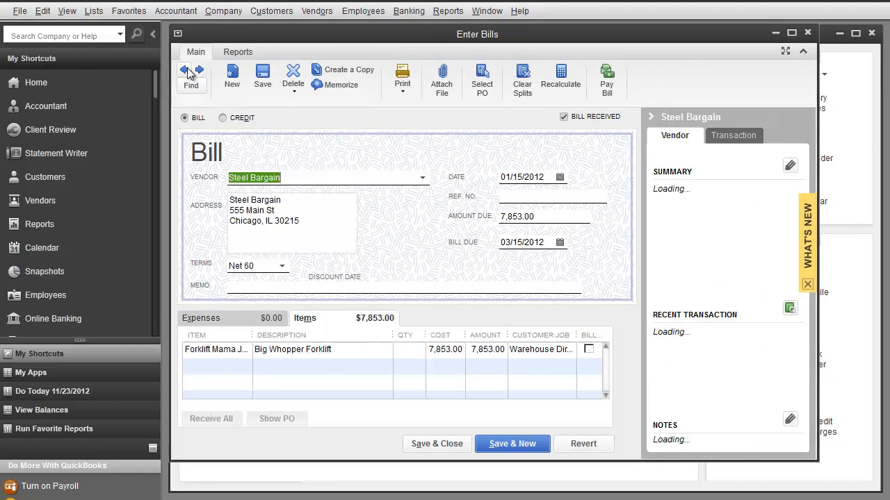
left_click(607, 82)
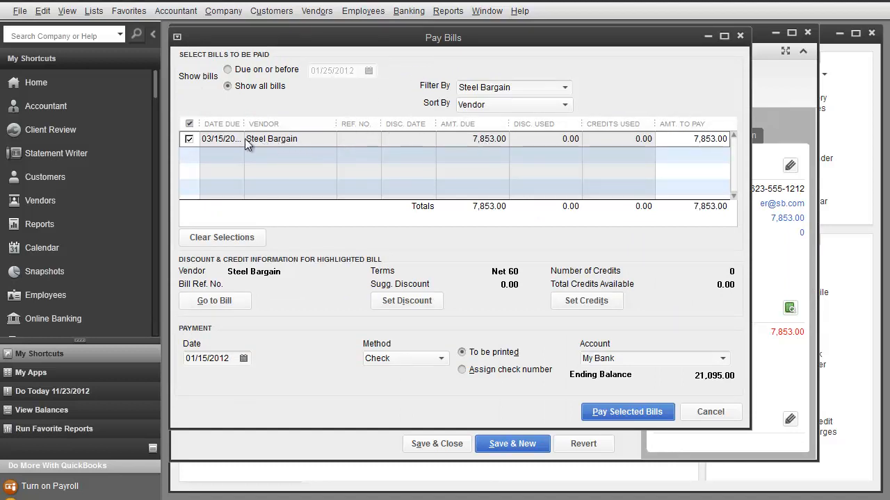
left_click(189, 139)
left_click(188, 139)
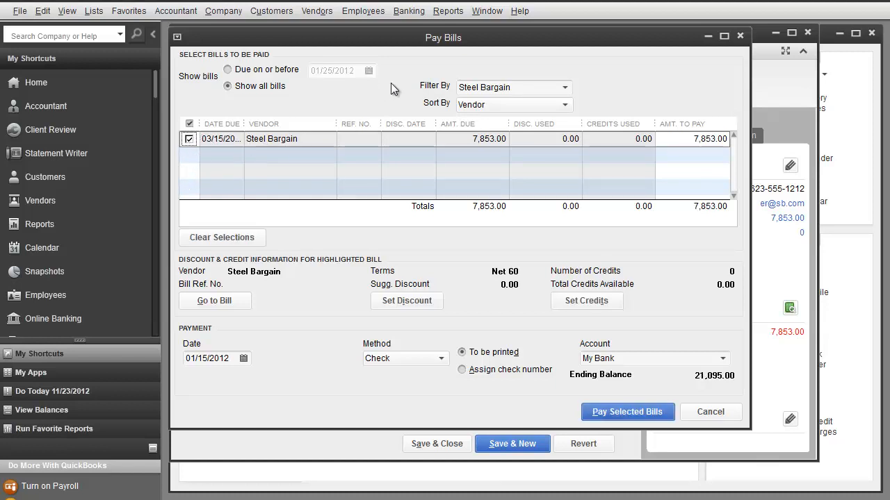
left_click(564, 88)
left_click(567, 91)
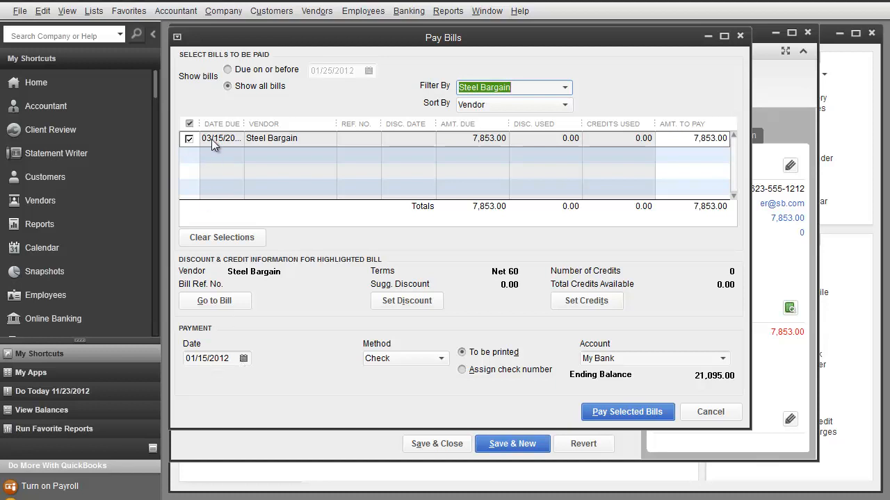
Set the bill payment date to 03/01/2012.
left_click(243, 358)
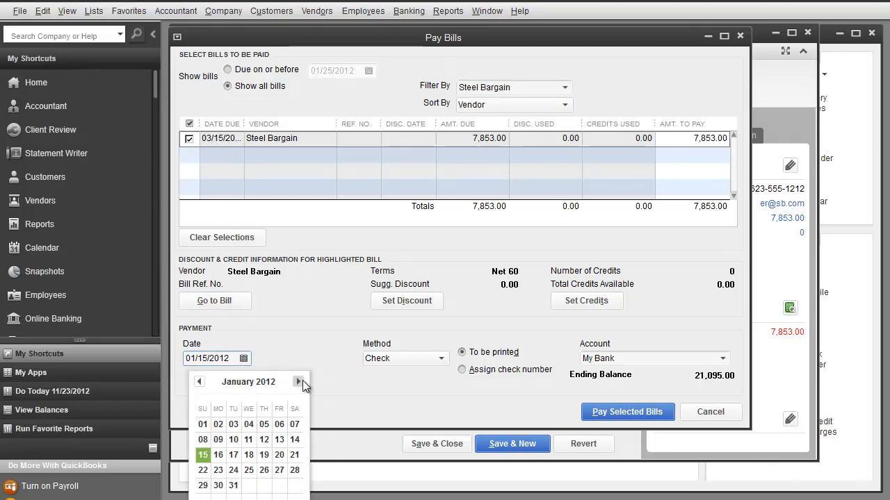
left_click(300, 382)
left_click(300, 382)
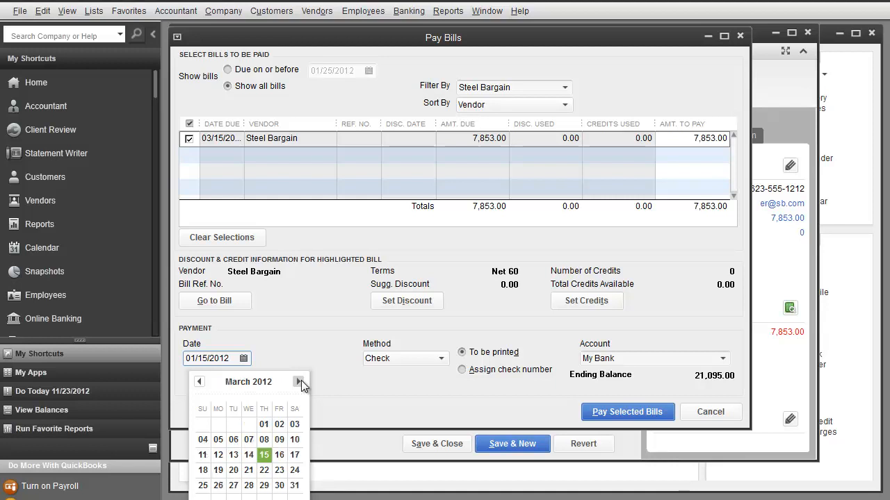
left_click(267, 424)
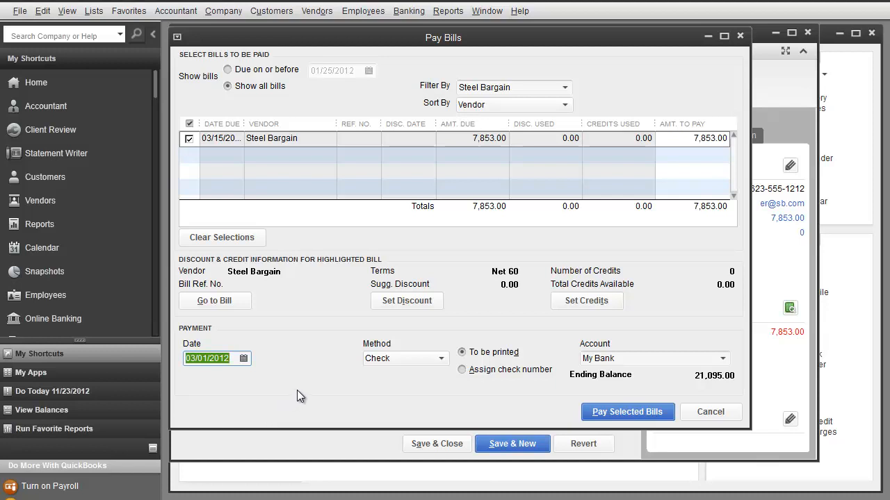
Choose Check as the payment method, with the check number assigned manually instead of printed.
left_click(440, 360)
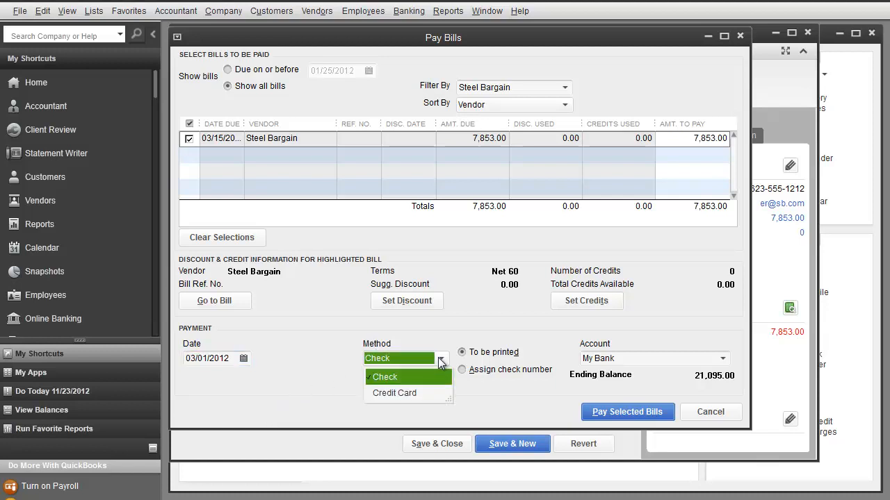
left_click(395, 376)
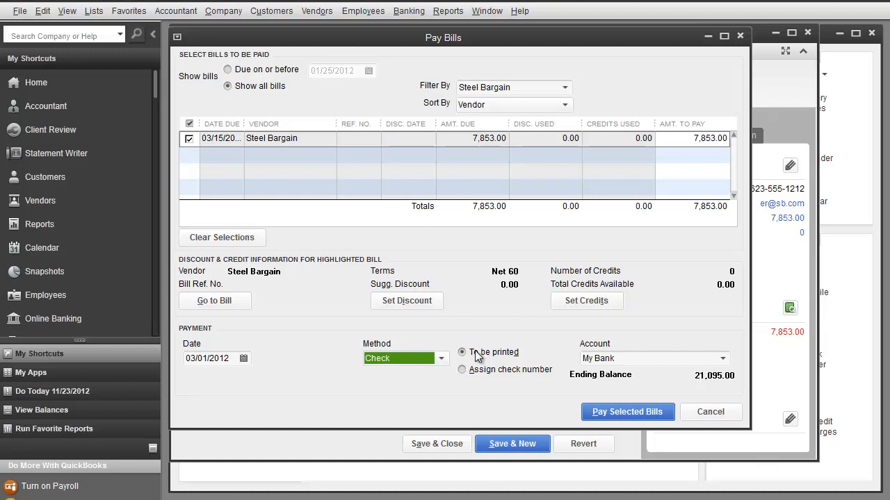
left_click(463, 371)
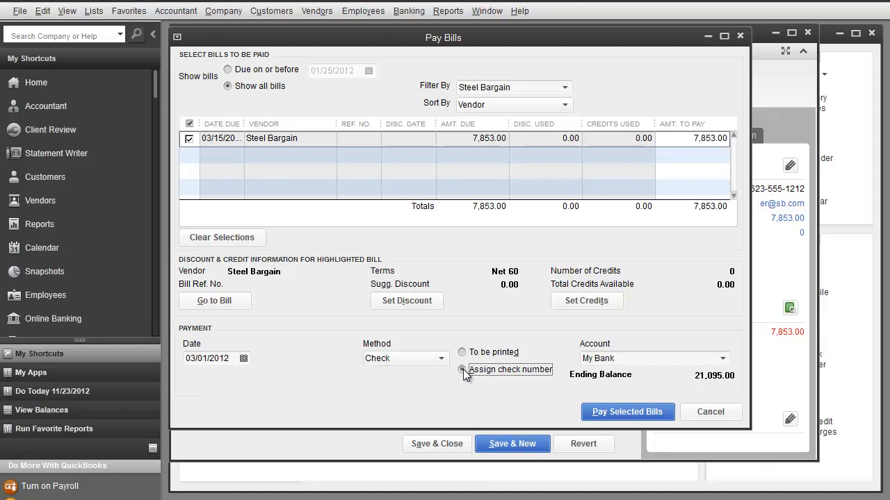
left_click(723, 359)
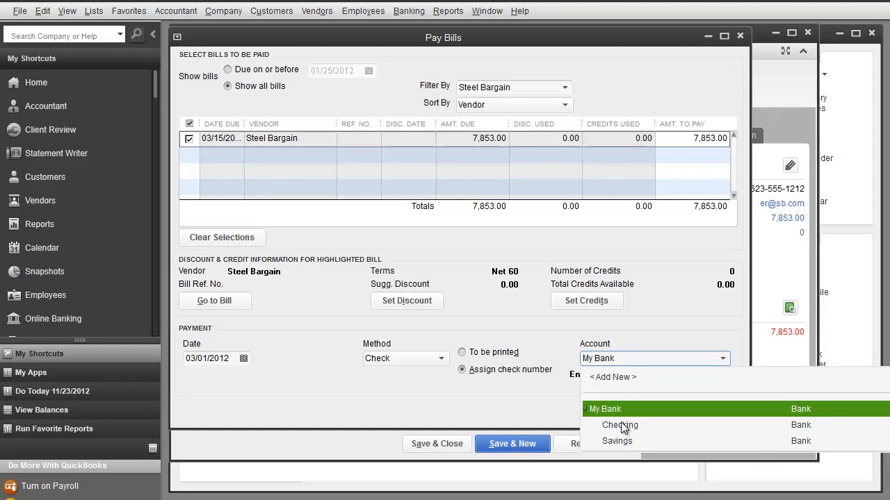
left_click(622, 384)
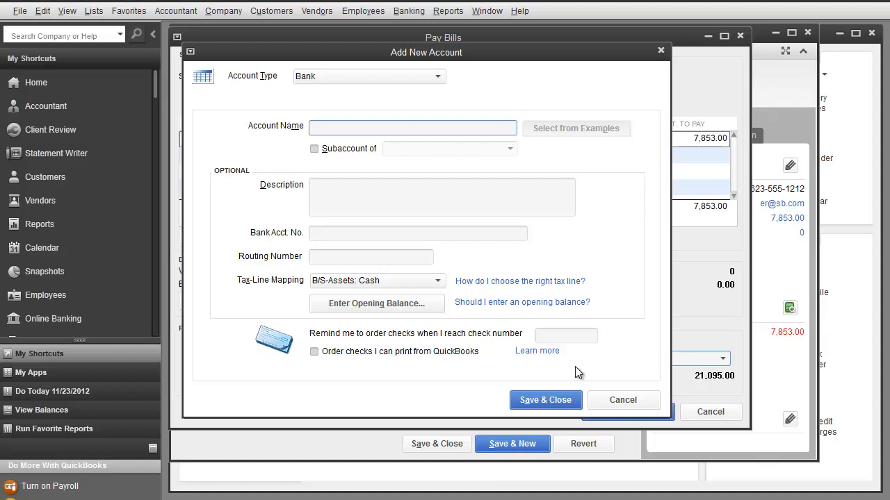
left_click(613, 401)
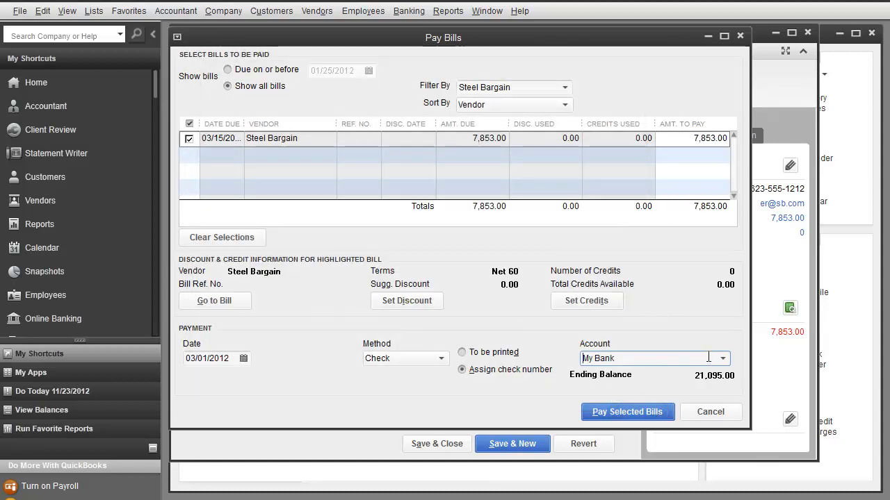
Select the My Bank:Checking account for the payment and dismiss the default accounts message for the future.
left_click(723, 359)
left_click(620, 425)
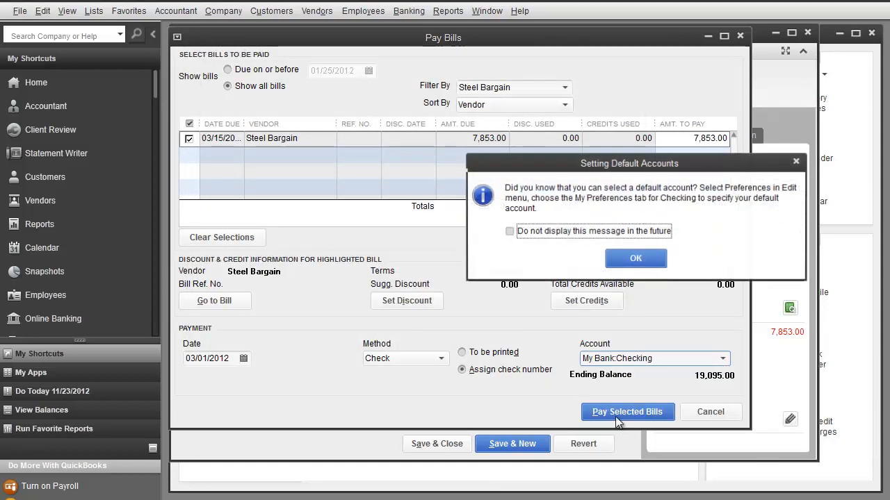
left_click(521, 233)
left_click(616, 262)
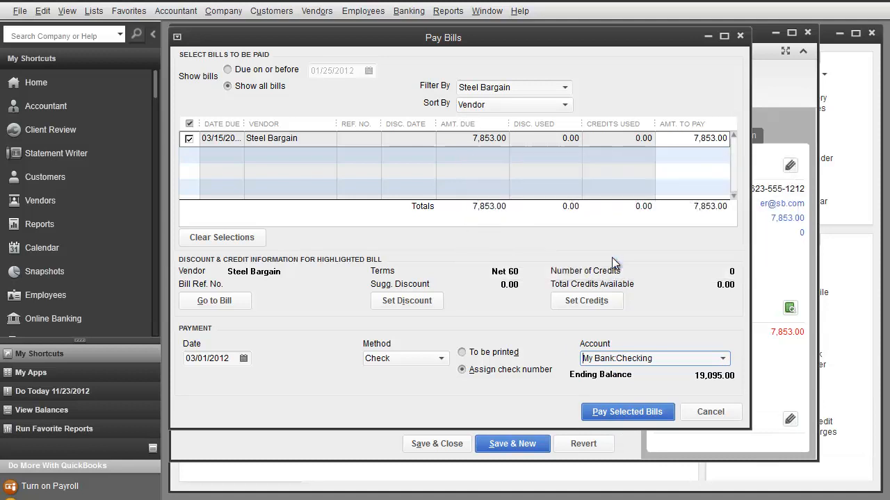
Pay the selected bill with check number 1955, accepting the past transaction date, and close the payment summary and bill.
left_click(609, 413)
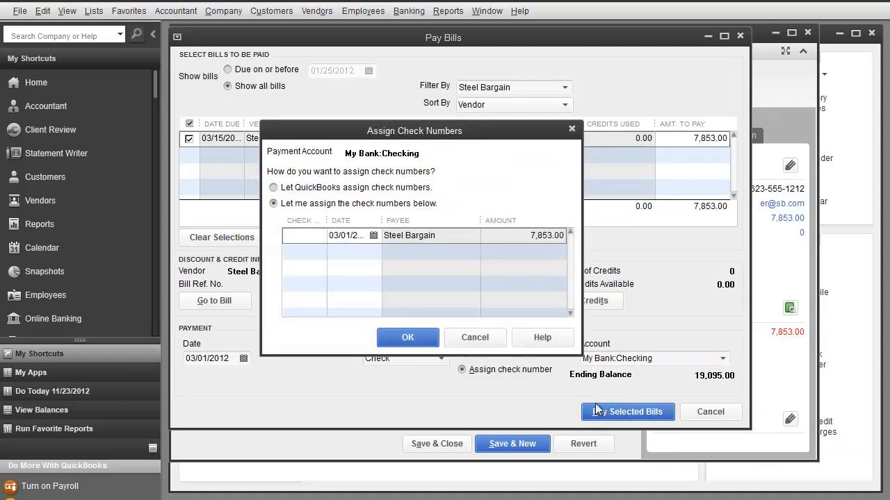
left_click(304, 235)
type("1955")
left_click(408, 338)
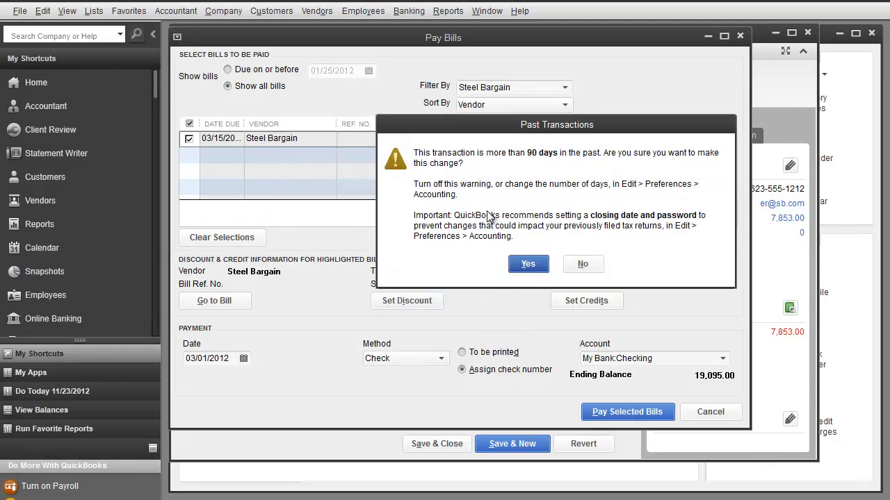
left_click(531, 264)
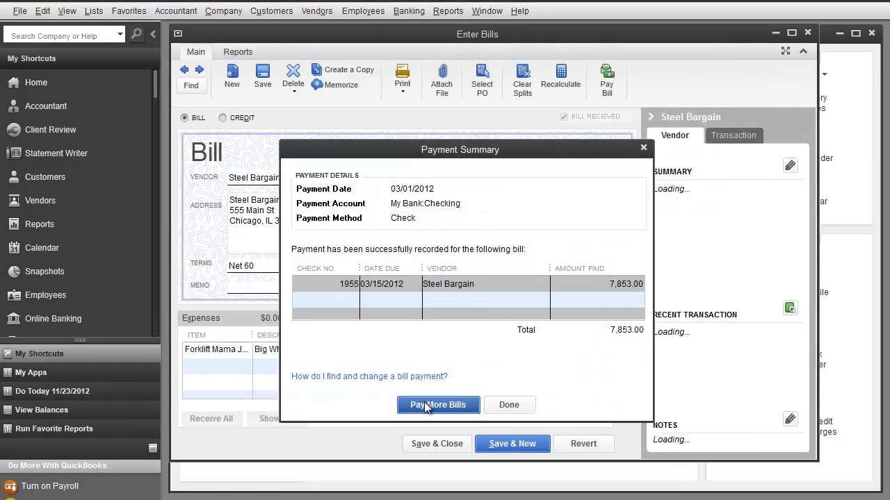
left_click(510, 404)
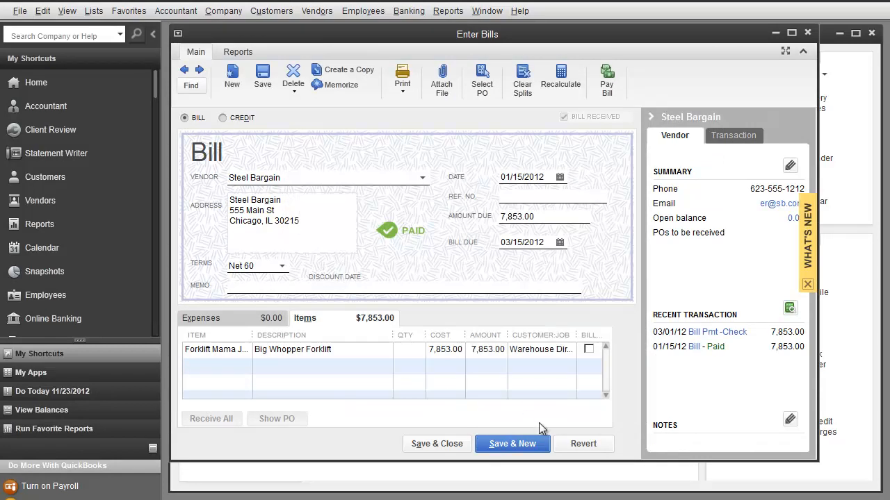
left_click(441, 444)
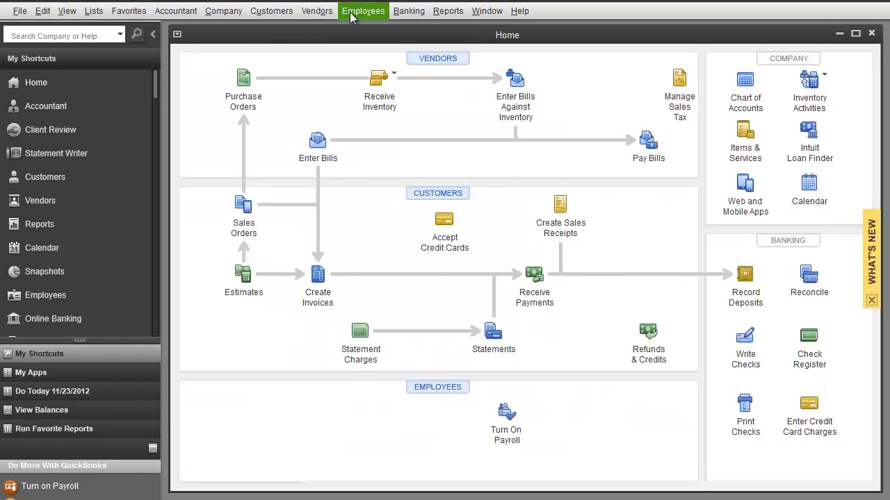
Review Steel Bargain's bill and check payment in the Vendor Center, opening the bill payment check.
left_click(323, 13)
left_click(322, 27)
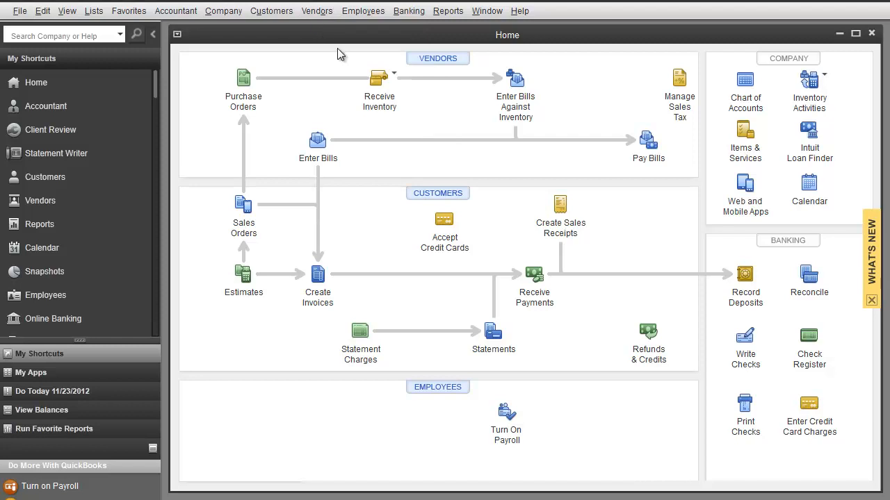
left_click(223, 175)
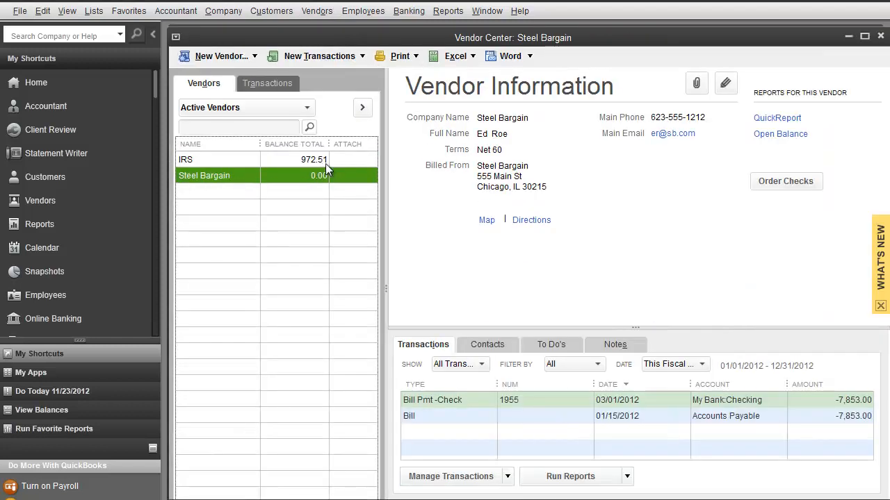
left_click(466, 400)
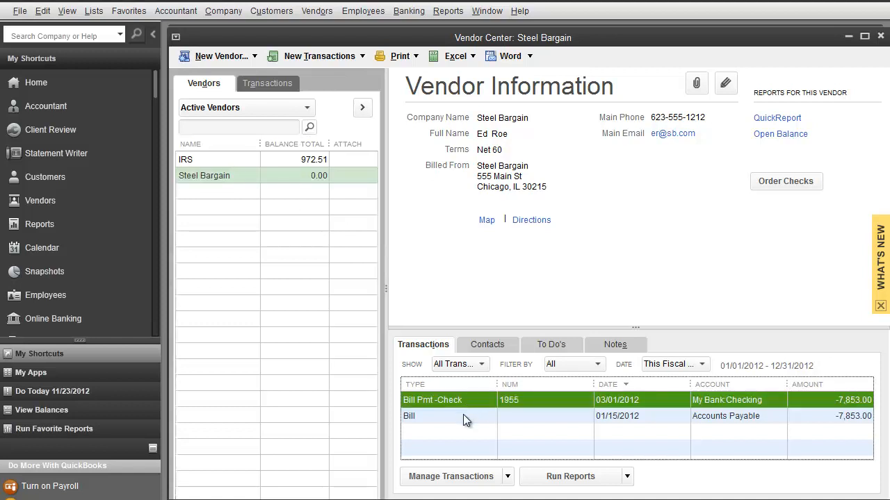
left_click(463, 417)
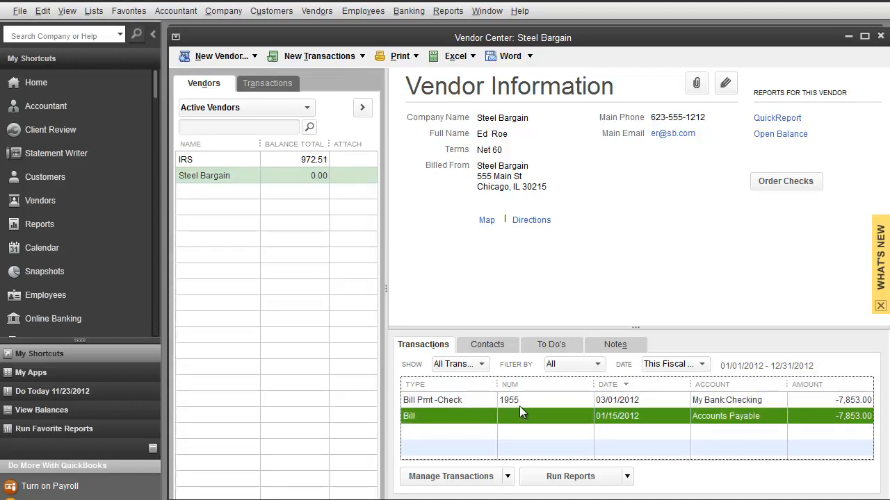
left_click(446, 401)
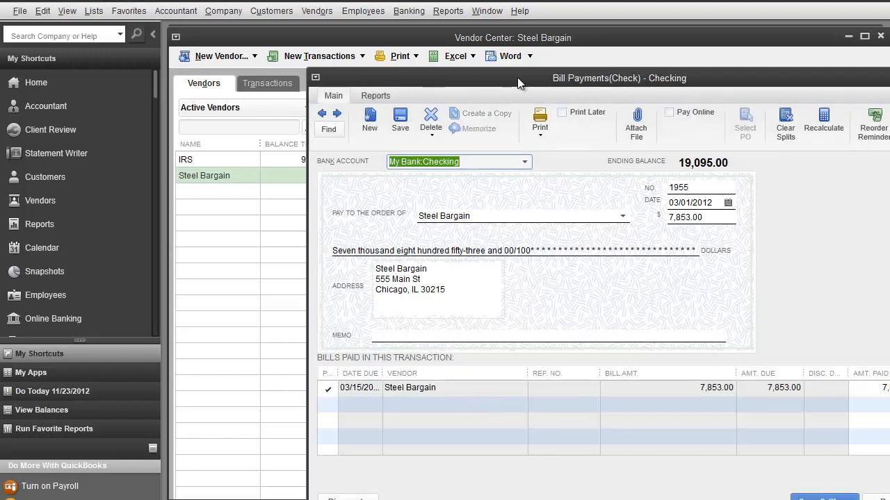
left_click_drag(504, 65, 391, 39)
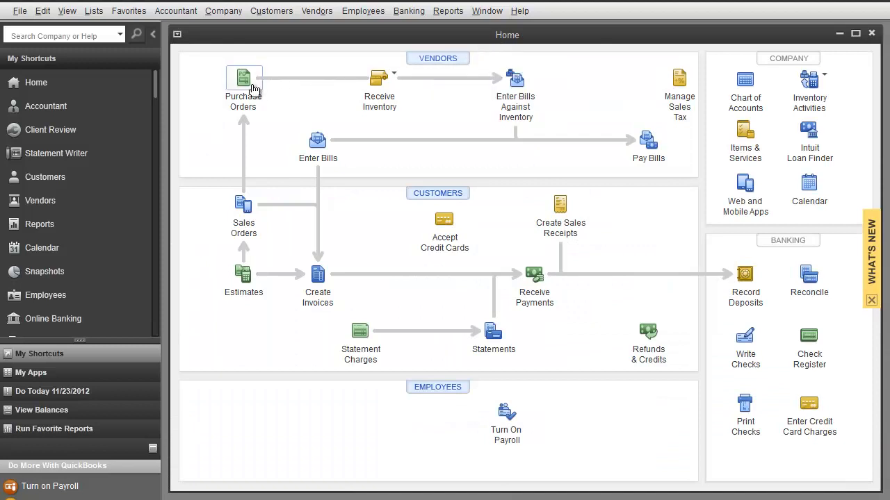
Start a purchase order for the vendor Steel Bargain and enter its P.O. number.
left_click(310, 154)
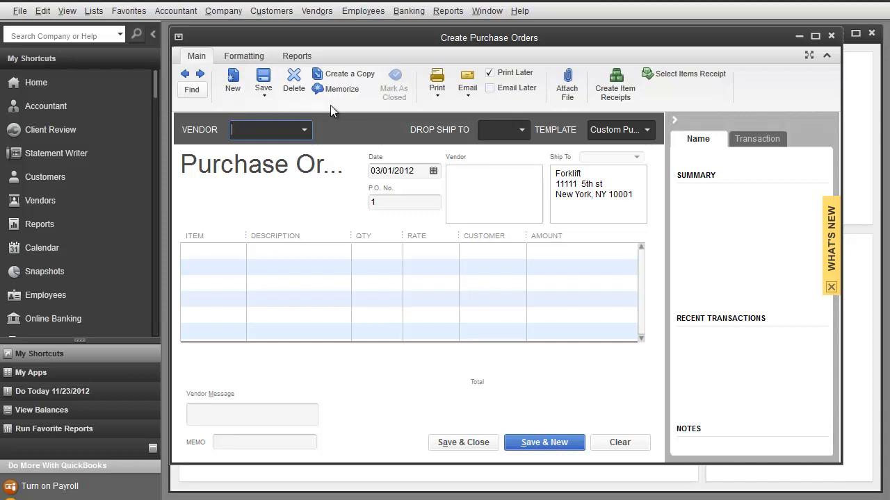
left_click(304, 129)
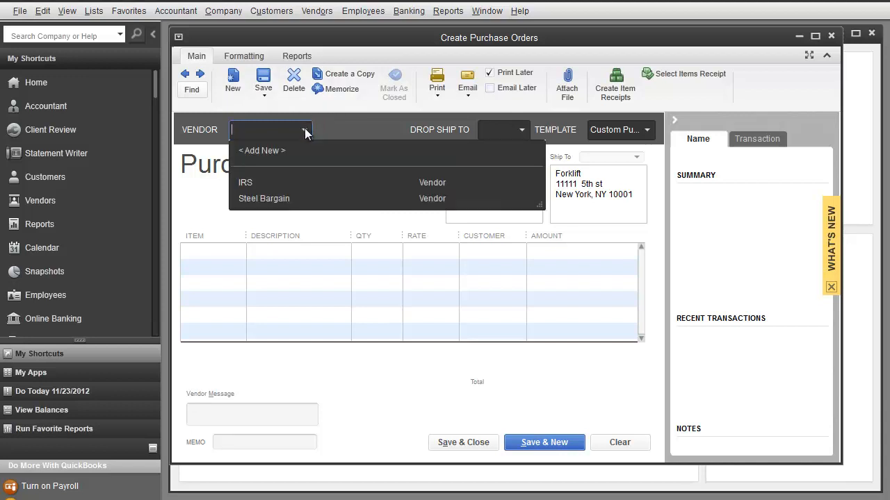
left_click(265, 200)
key("Tab")
key("Tab")
key("Tab")
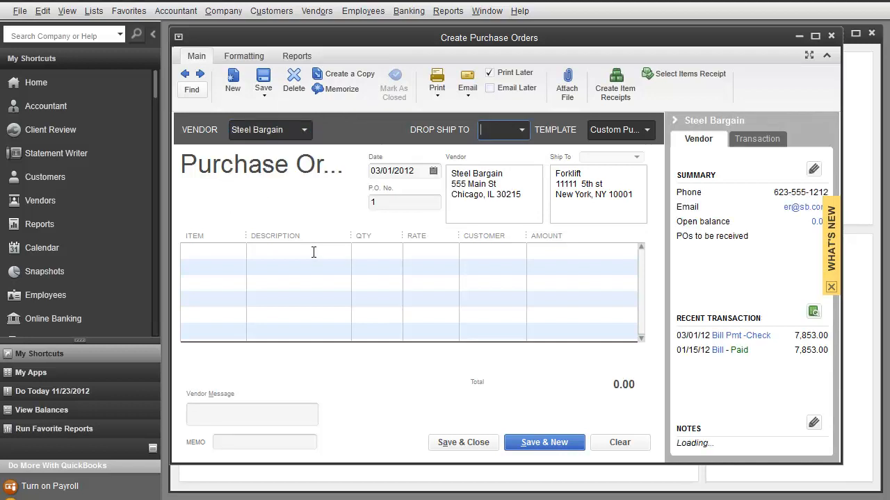
key("Tab")
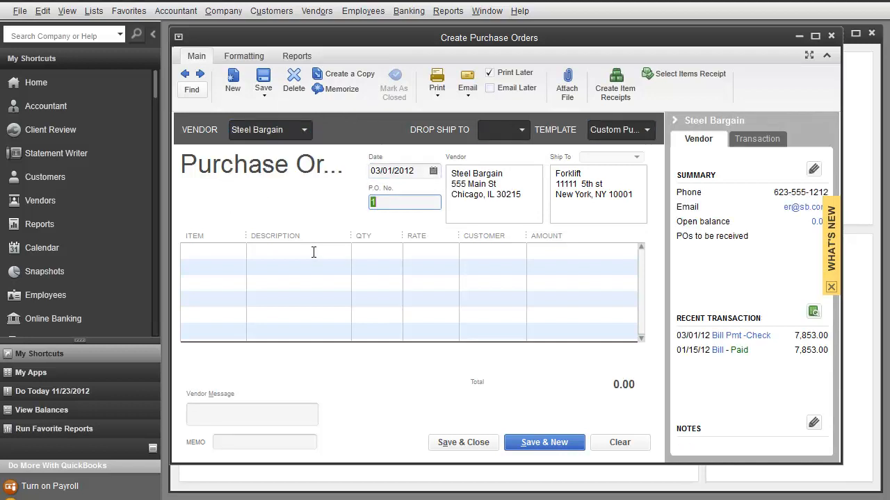
type("1500")
key("Tab")
key("Tab")
Add the Forklift Mama Jama item to the purchase order with quantity 3 and a rate of 6,500.00.
left_click(238, 251)
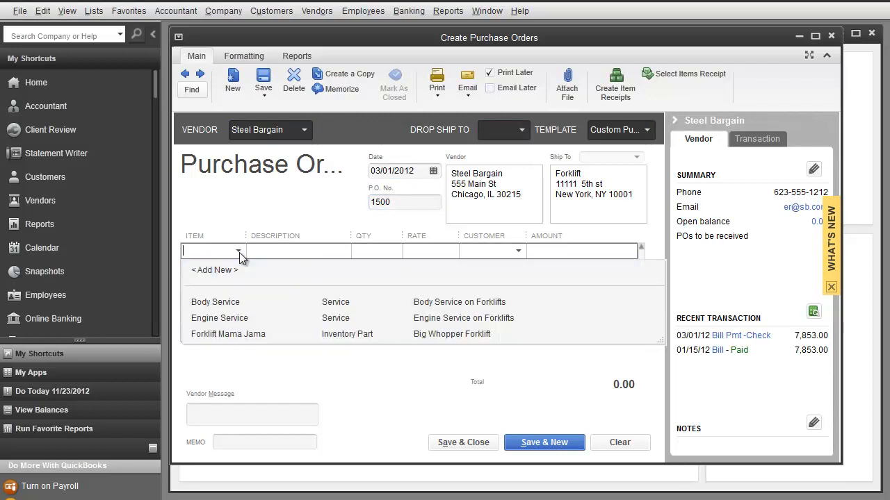
left_click(224, 335)
key("Tab")
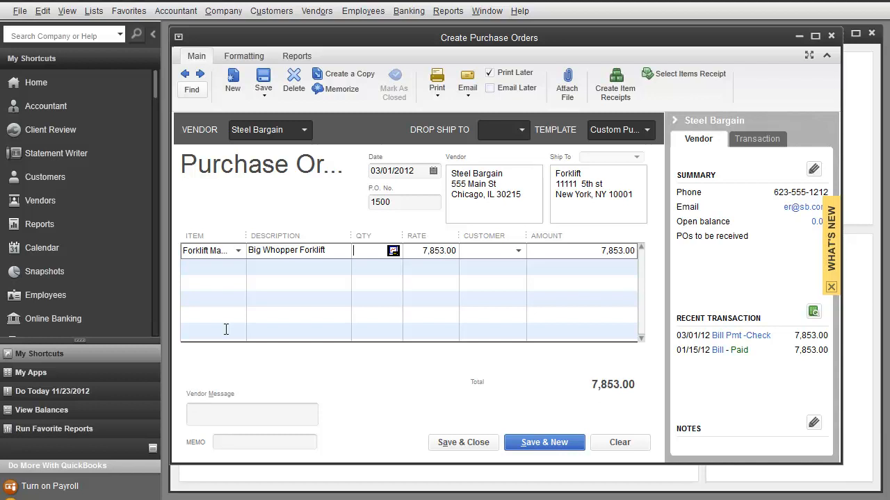
type("3")
key("Tab")
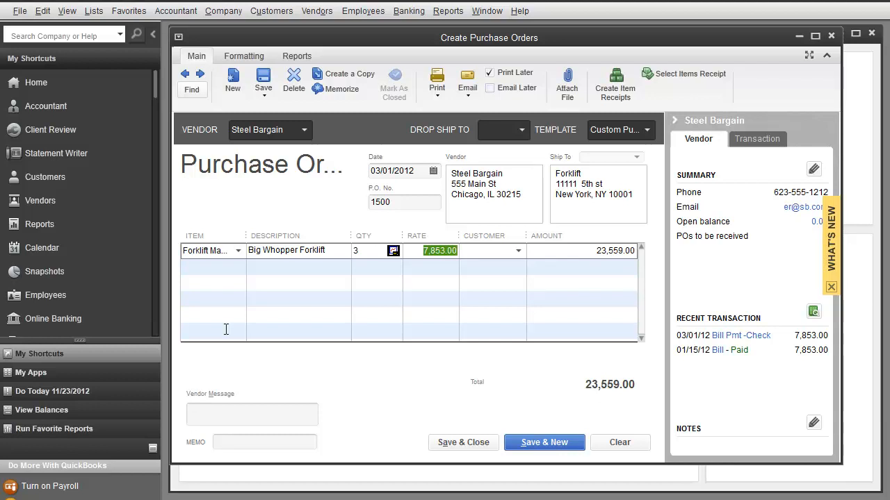
type("6500")
key("Tab")
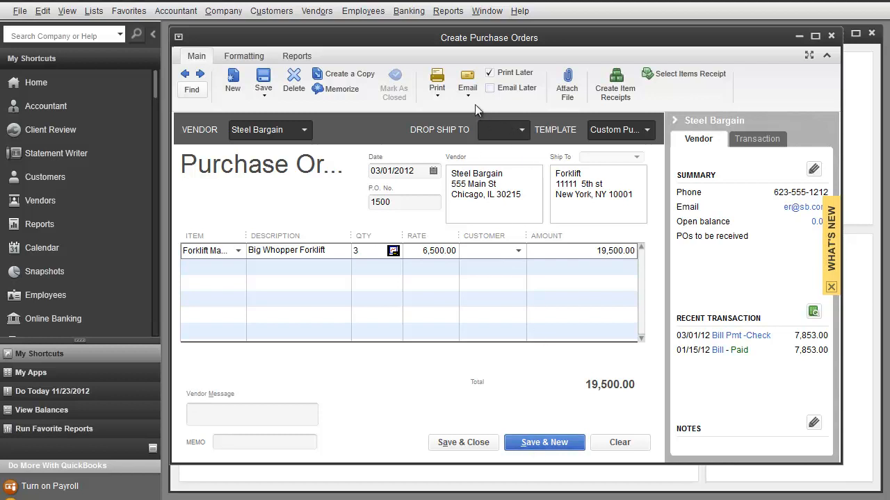
Save the purchase order with no drop-ship recipient and the Custom Purchase Order template, accepting the past transaction date, and close the form.
left_click(521, 131)
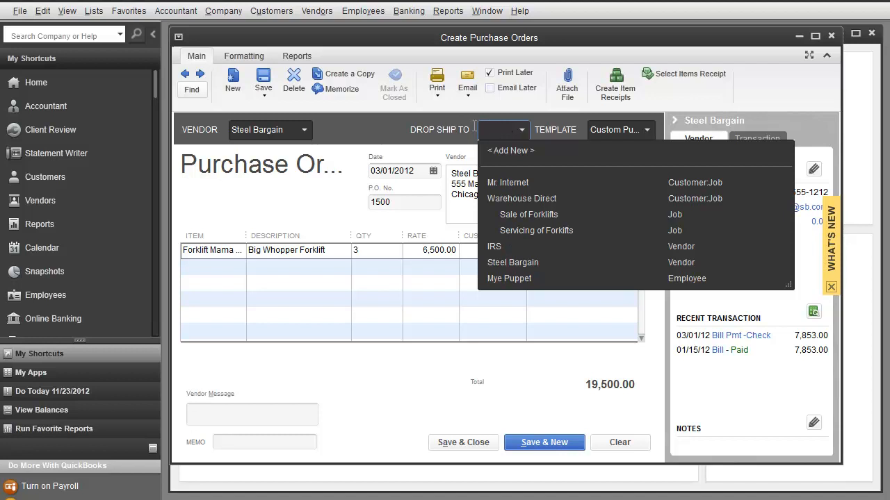
left_click(523, 132)
left_click(643, 131)
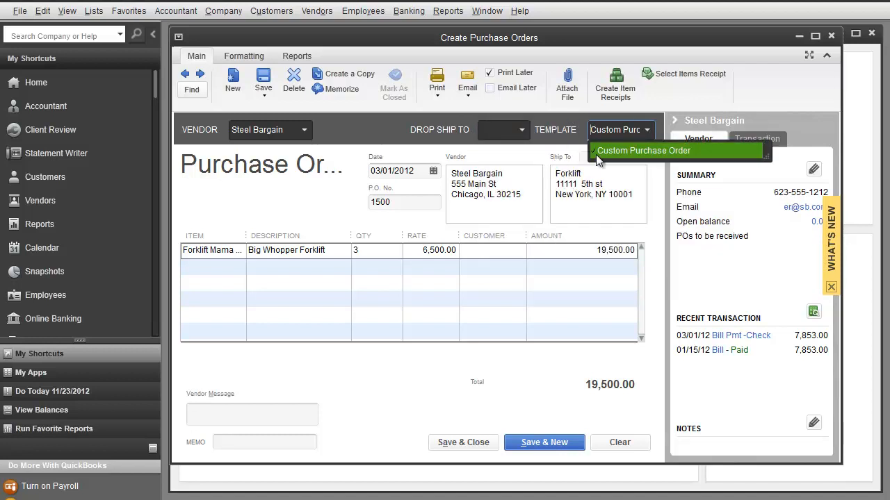
left_click(647, 131)
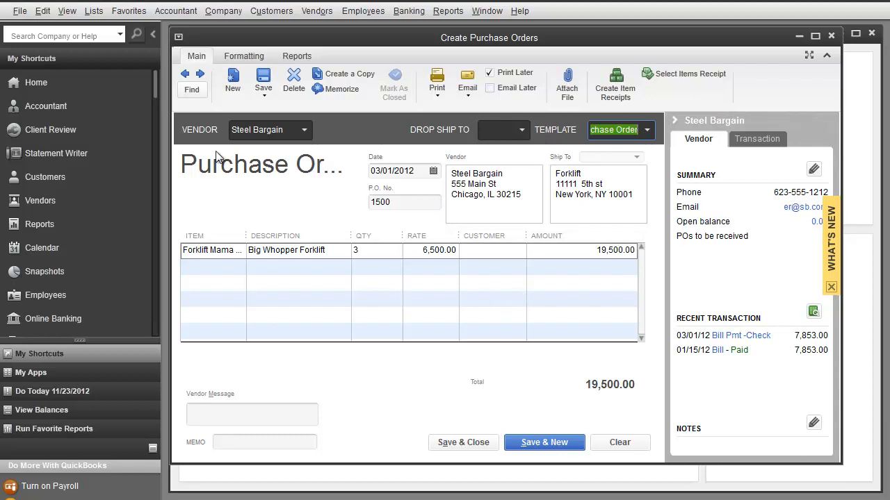
left_click(536, 443)
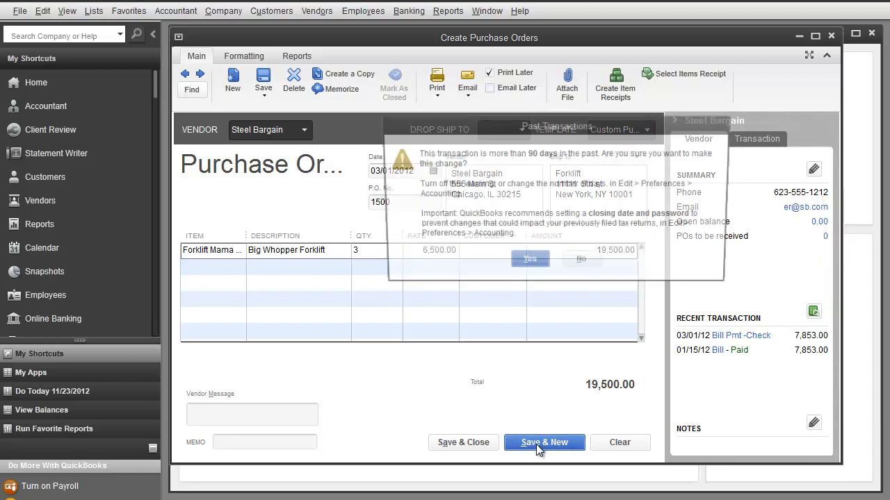
left_click(533, 263)
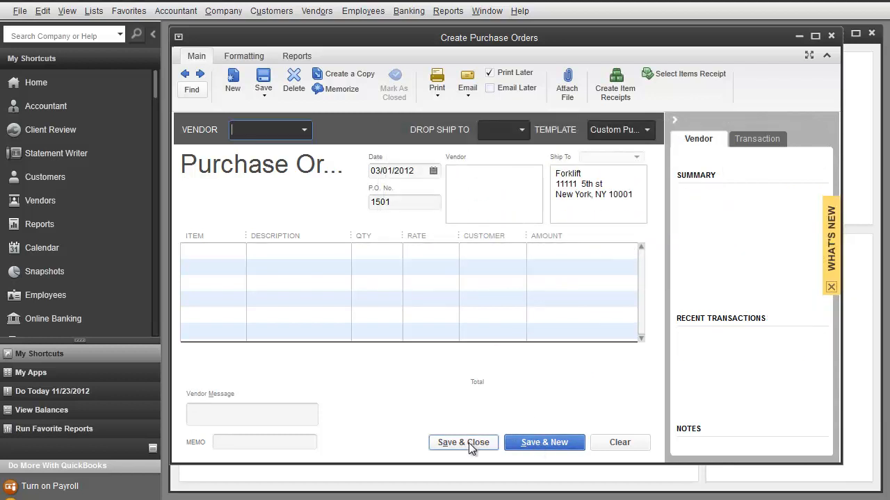
left_click(468, 443)
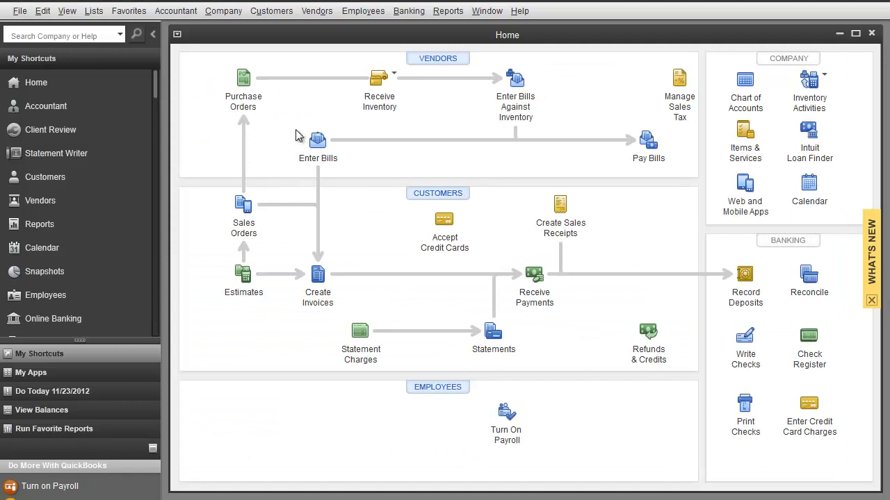
Reopen the saved Steel Bargain purchase order and create an item receipt from it.
left_click(243, 82)
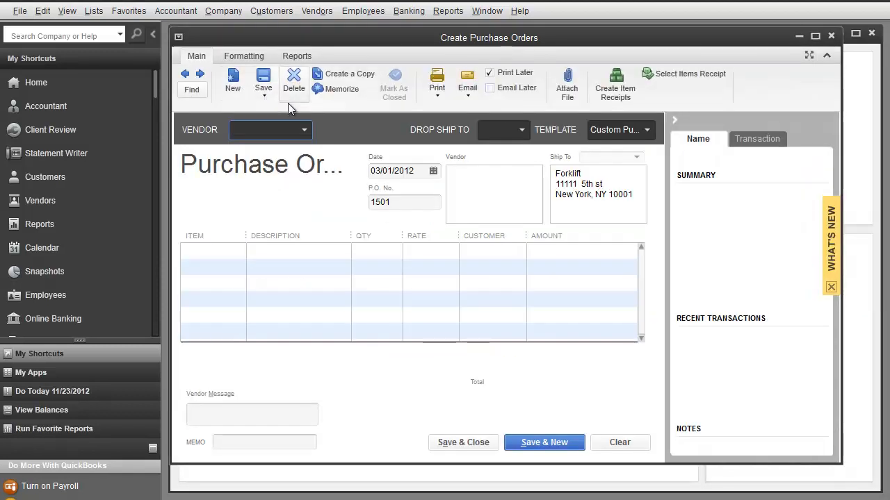
left_click(187, 74)
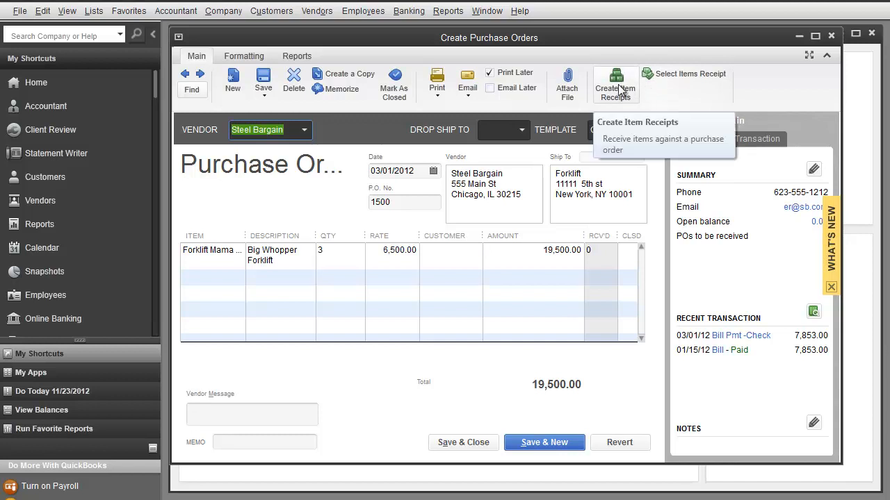
left_click(615, 134)
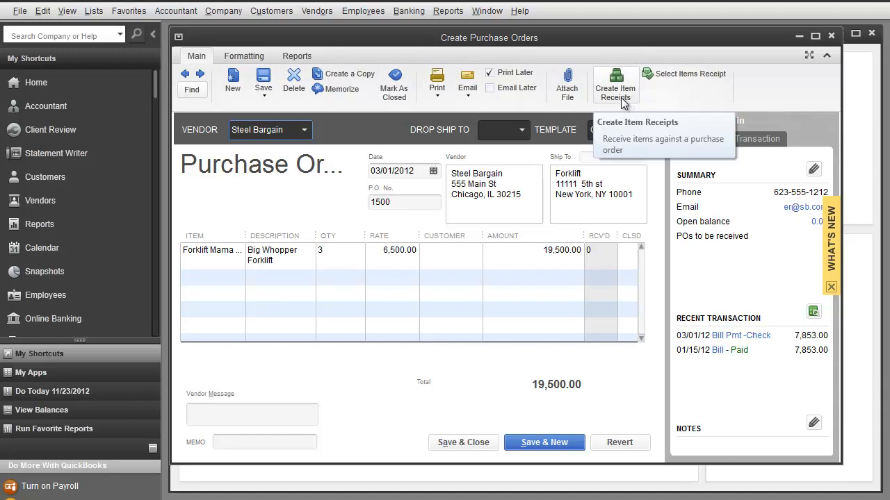
left_click(624, 101)
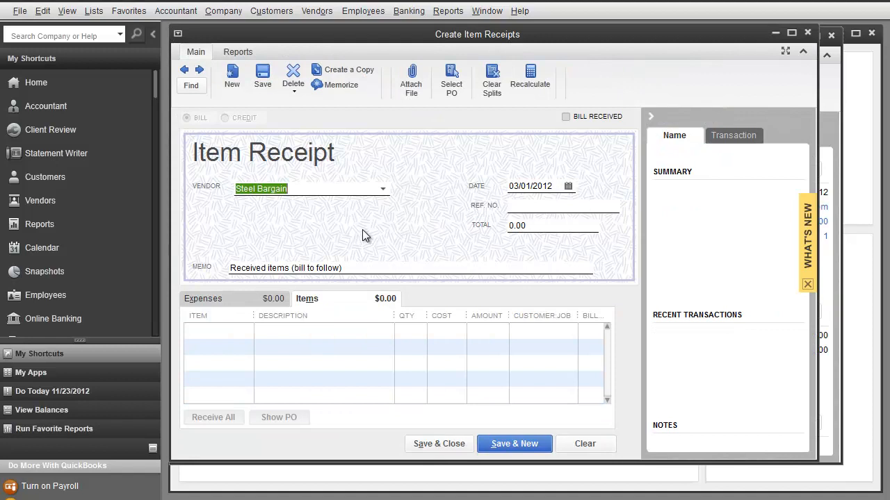
Receive the items against Steel Bargain's open 03/01/2012 purchase order and save the item receipt, accepting the past transaction date.
key("Tab")
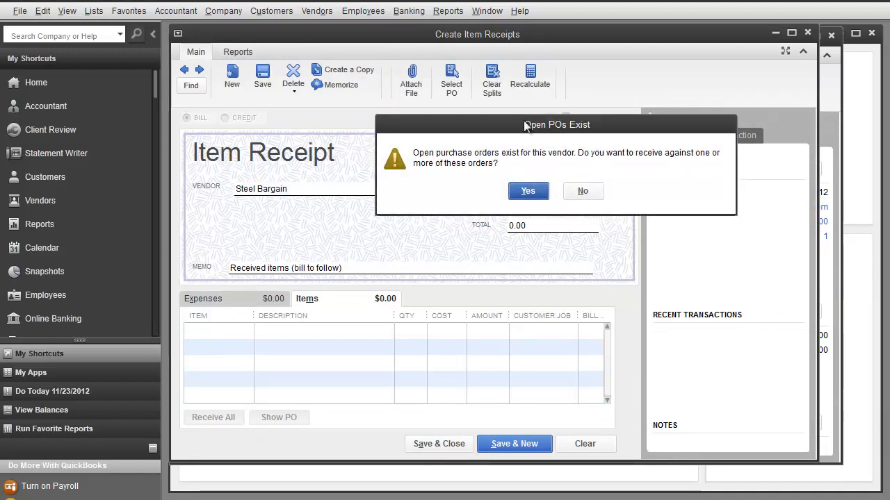
left_click_drag(522, 125, 376, 133)
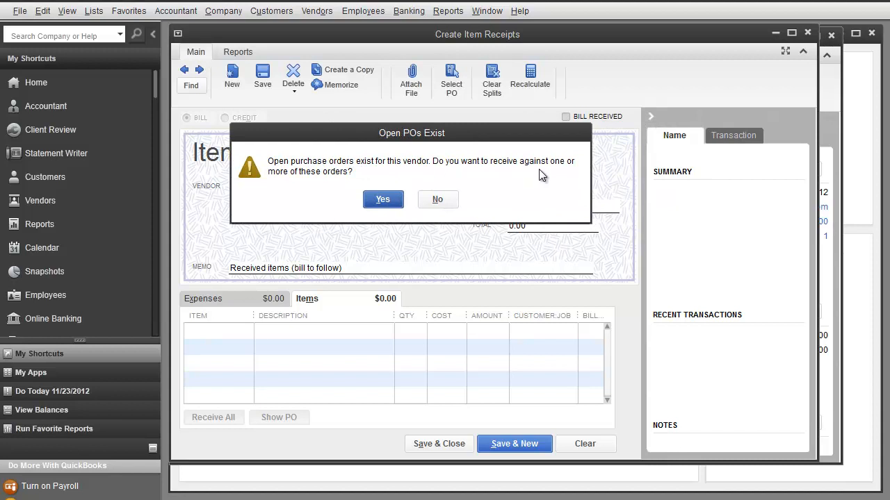
left_click(381, 200)
left_click(324, 215)
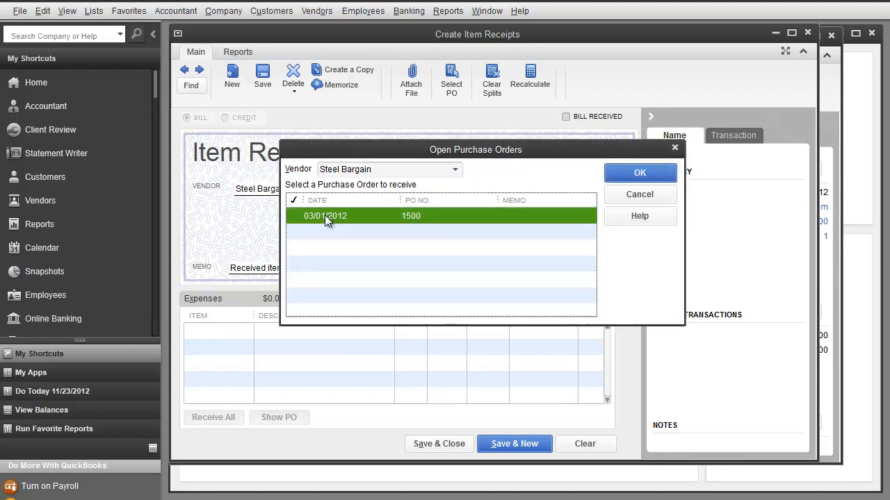
left_click(299, 215)
left_click(639, 174)
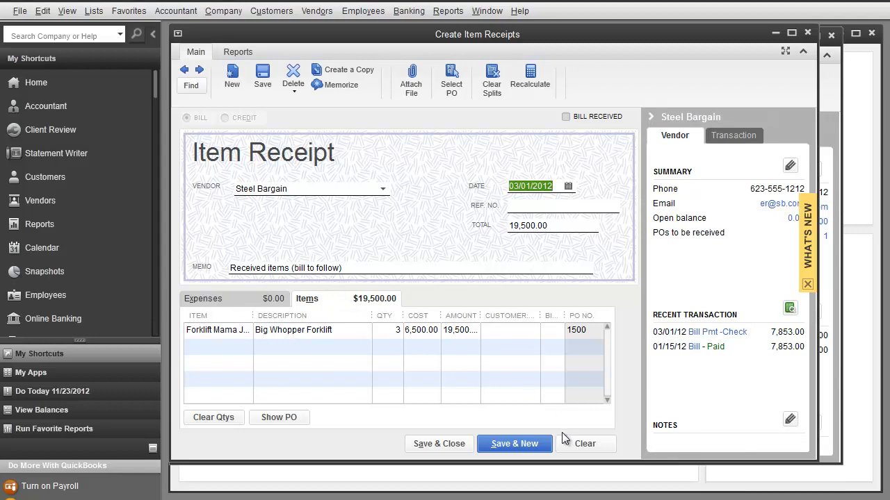
left_click(509, 445)
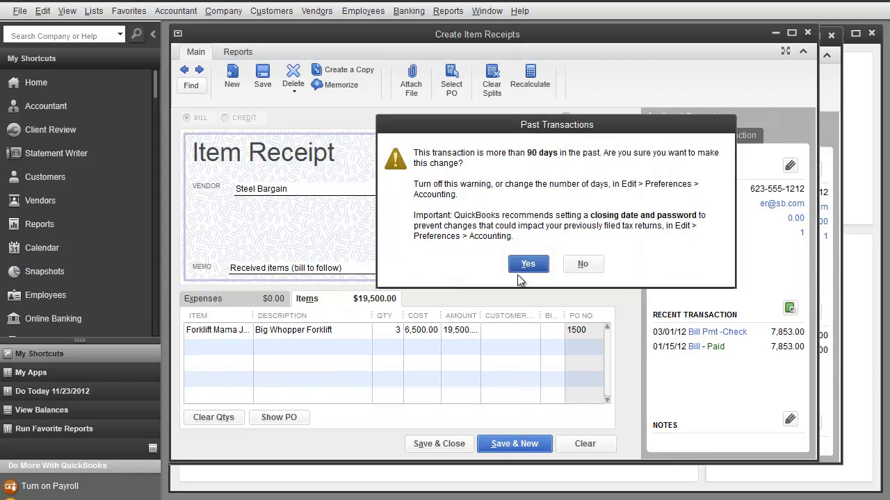
left_click(523, 263)
key("Escape")
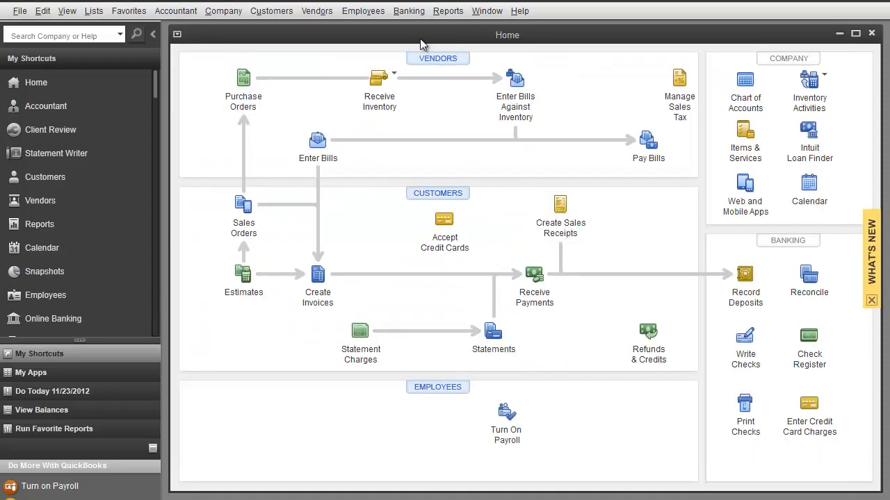
Find the saved Steel Bargain item receipt and delete it despite its past date and linked transactions, and close the receipt form.
left_click(390, 91)
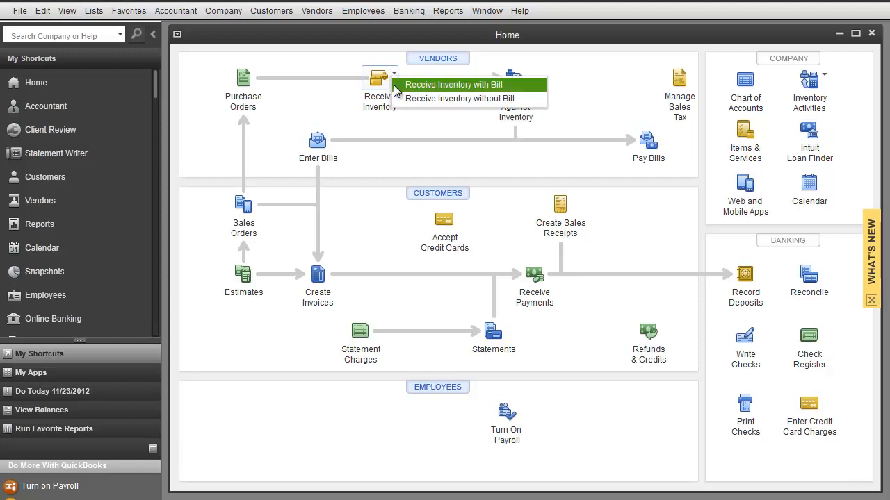
left_click(431, 101)
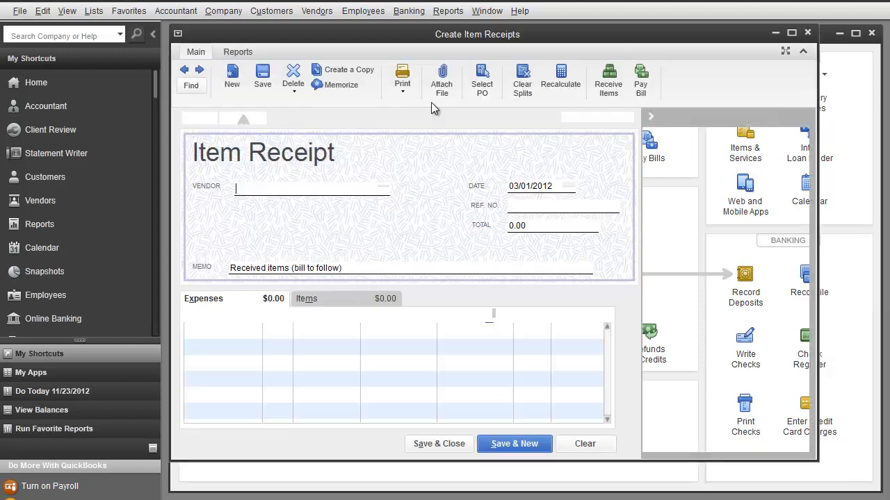
left_click_drag(415, 34, 413, 38)
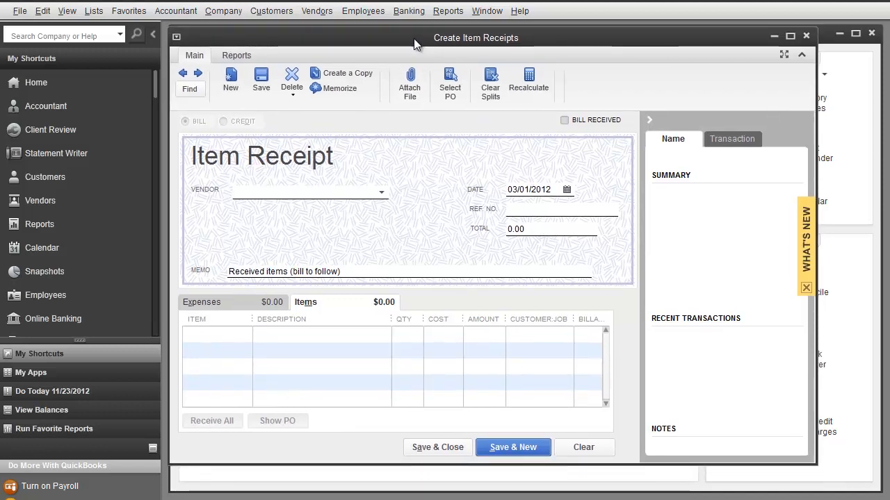
left_click(183, 75)
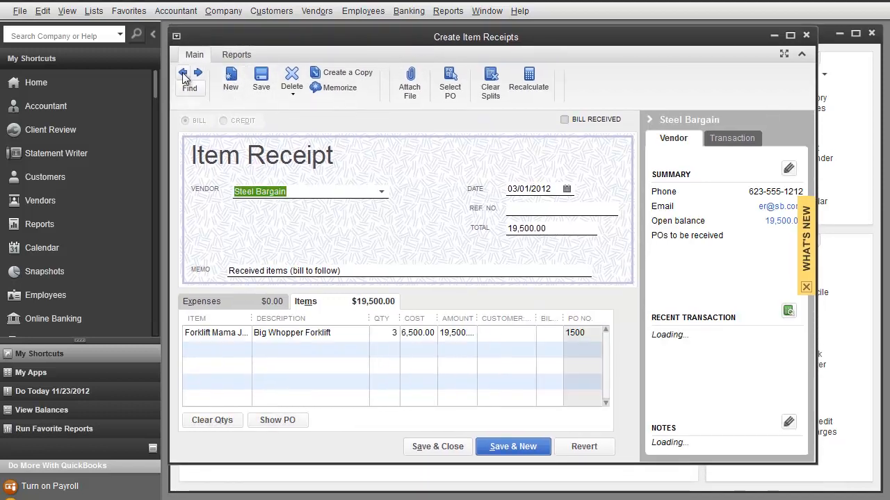
left_click(183, 78)
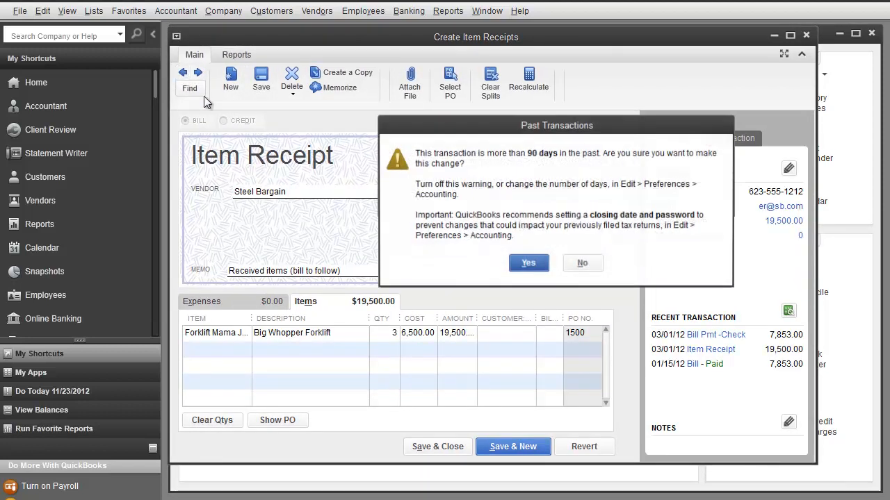
left_click(524, 264)
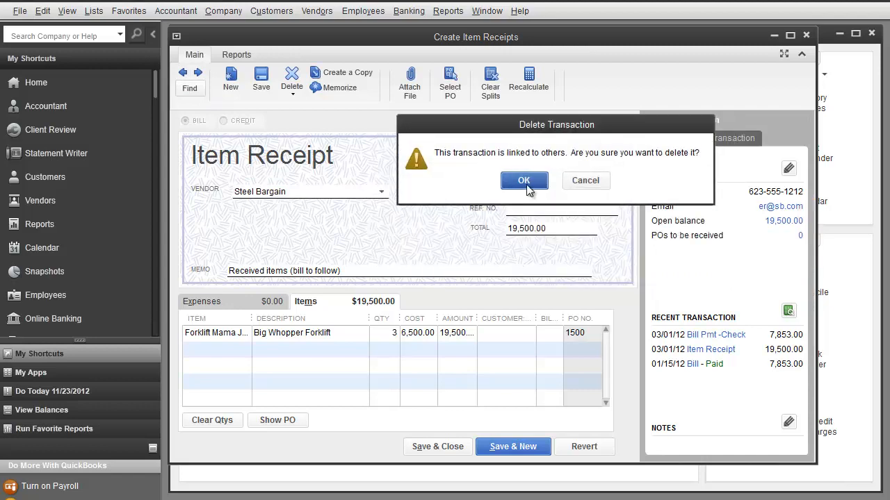
left_click(524, 181)
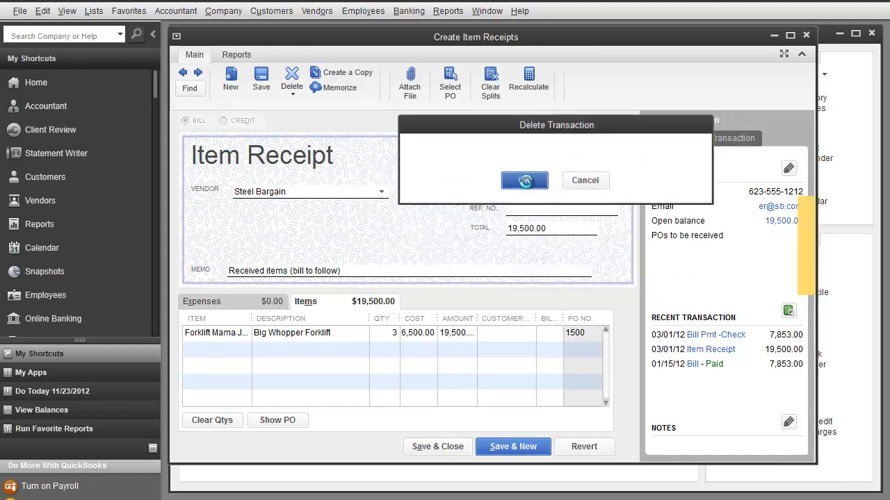
left_click(806, 34)
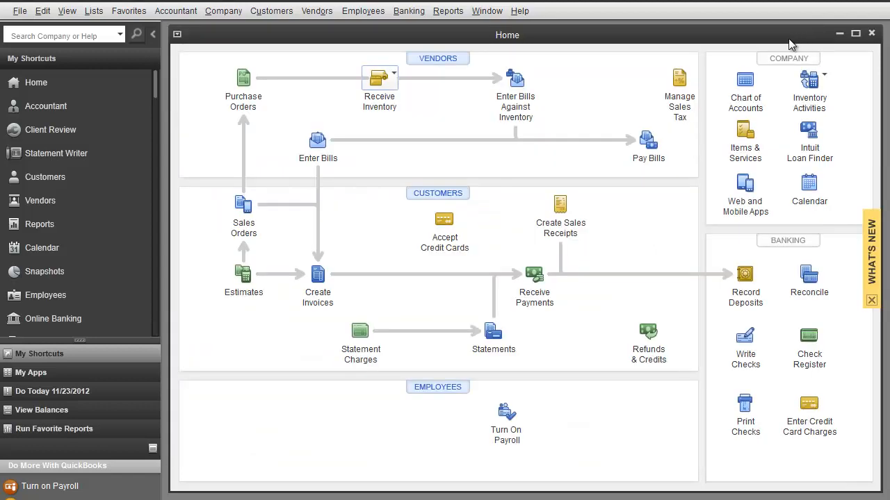
Start receiving inventory with a bill and set the bill's vendor to Steel Bargain.
left_click(394, 82)
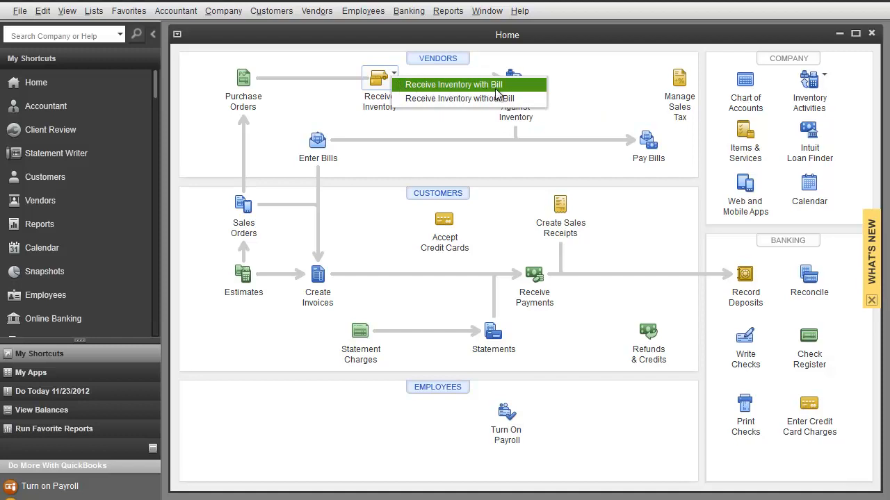
left_click(425, 117)
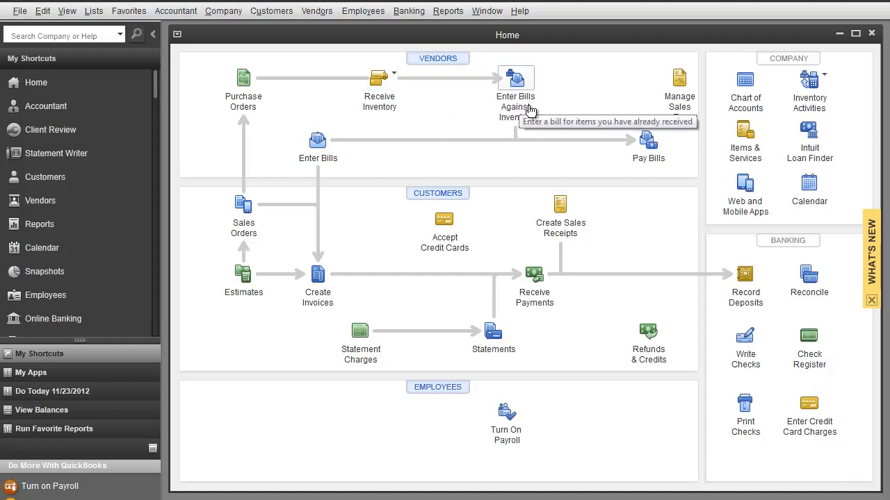
left_click(397, 78)
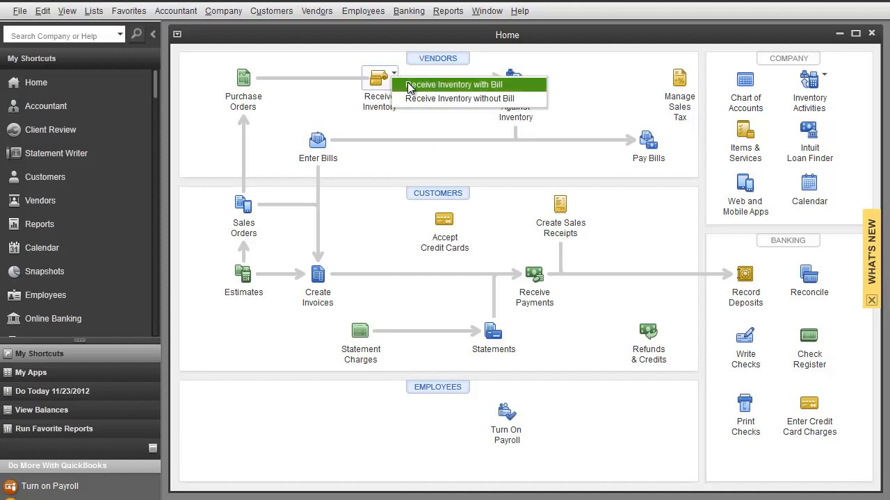
left_click(432, 83)
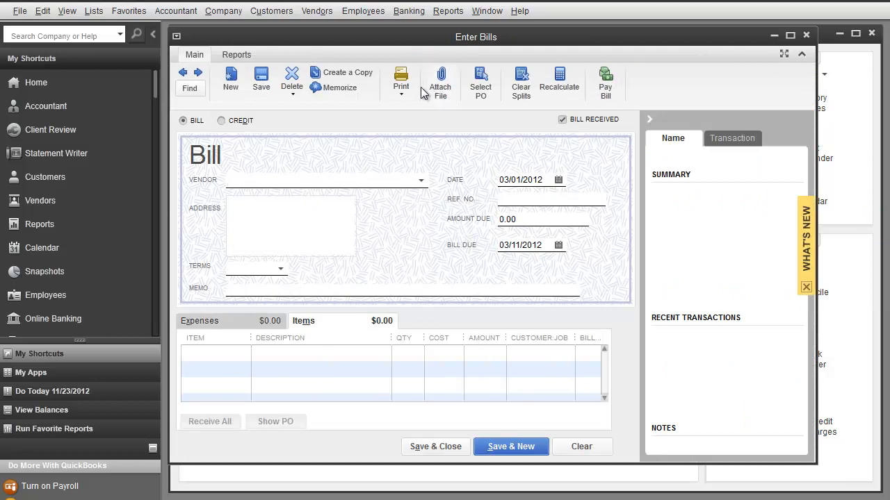
left_click(421, 182)
left_click(294, 248)
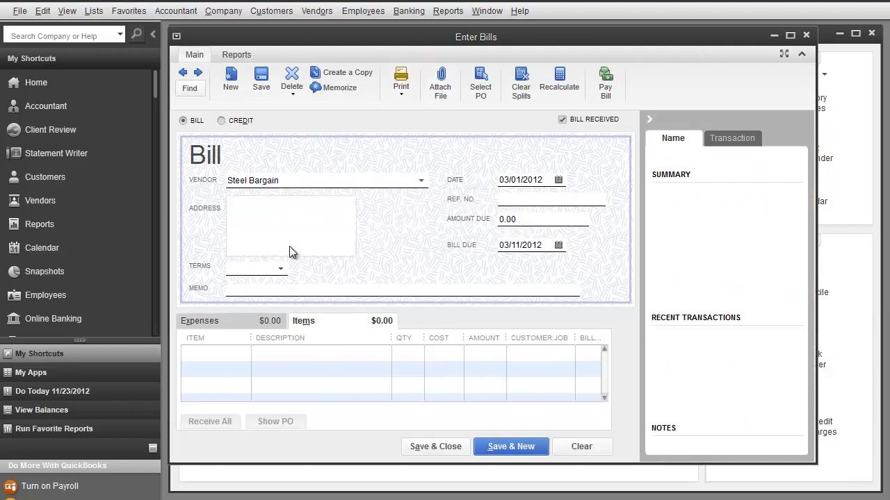
Fill the bill from the open purchase order with a reference number and memo "Receipt of Mama Jama", and save and close it, accepting the past date.
left_click(528, 198)
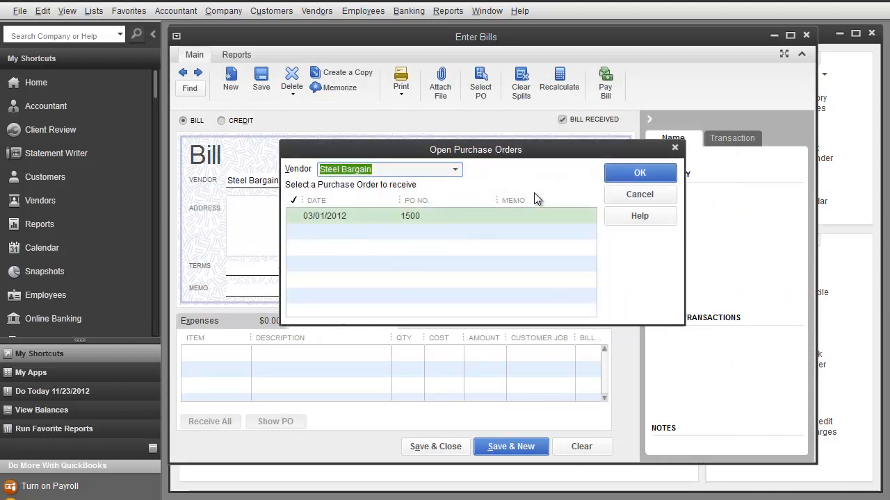
left_click(291, 217)
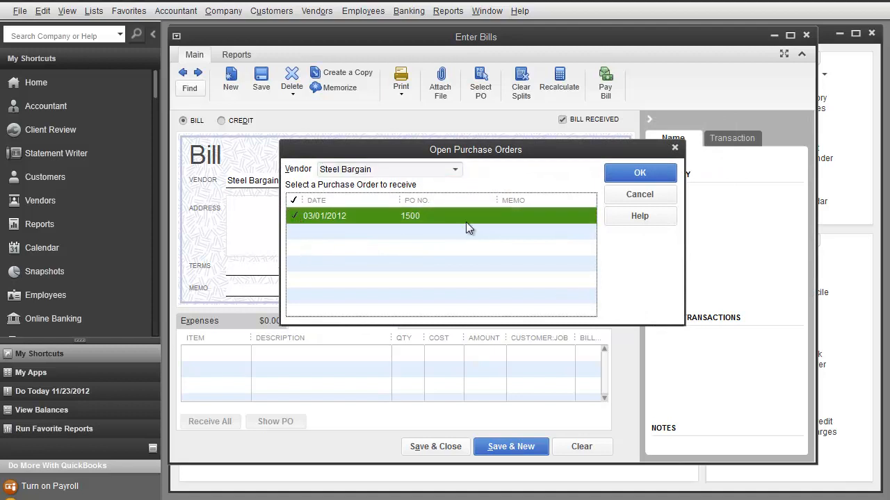
left_click(630, 179)
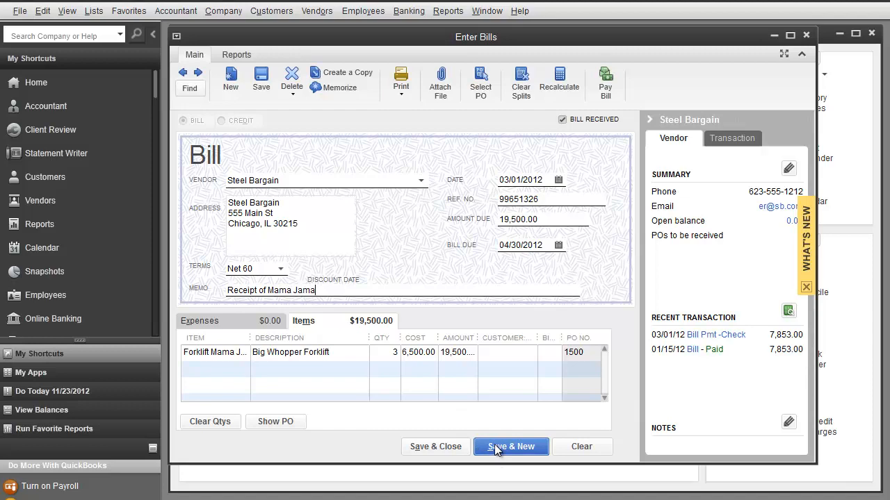
left_click(451, 447)
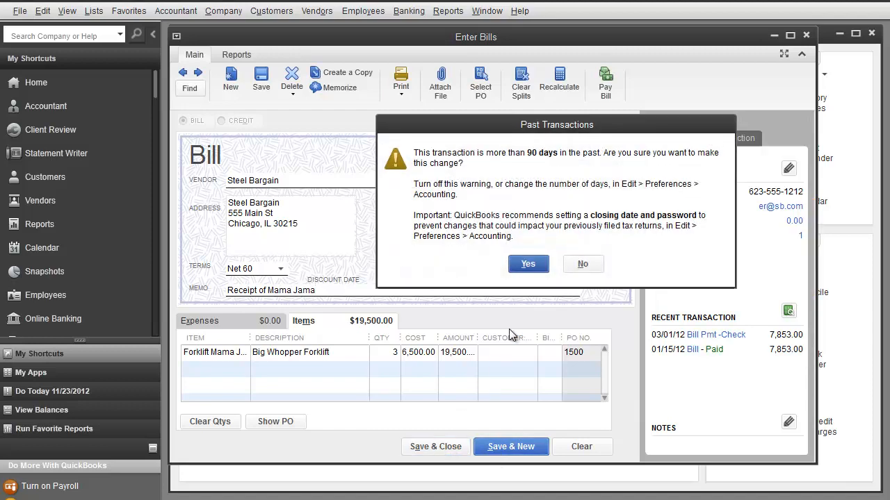
left_click(526, 263)
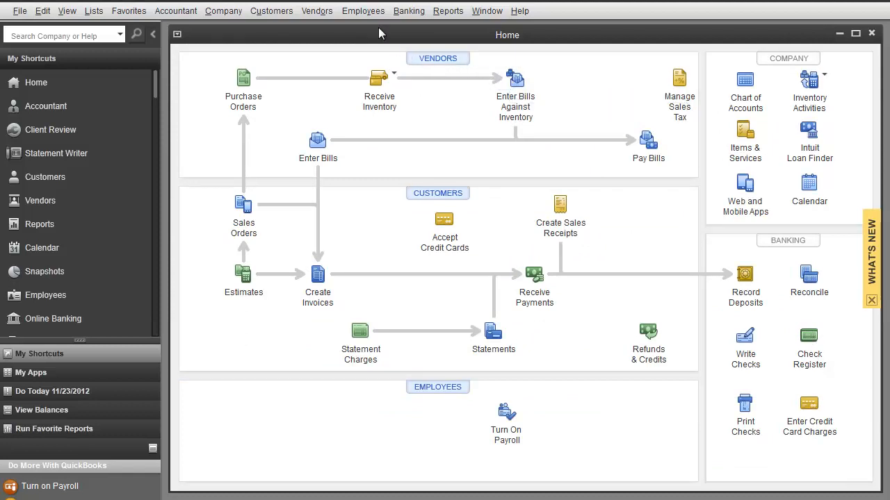
Review Steel Bargain's balance and this fiscal year's transactions in the Vendor Center, and close it.
left_click(322, 14)
left_click(335, 64)
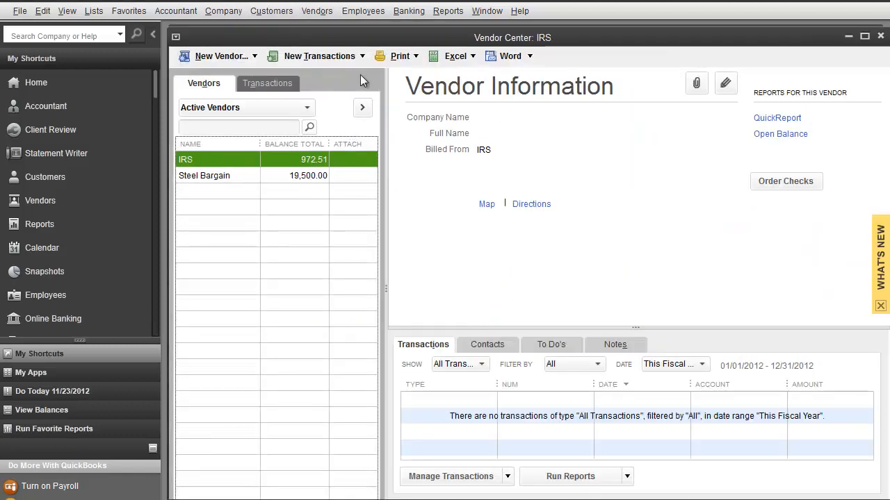
left_click(242, 175)
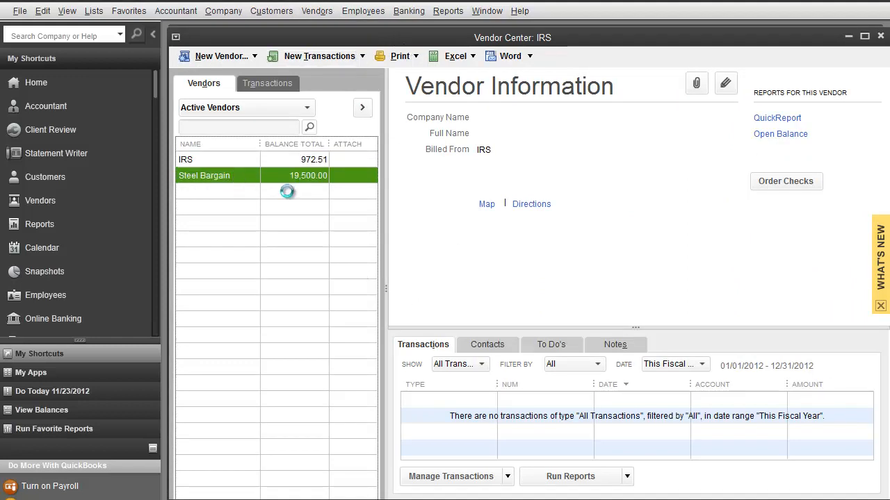
left_click(601, 407)
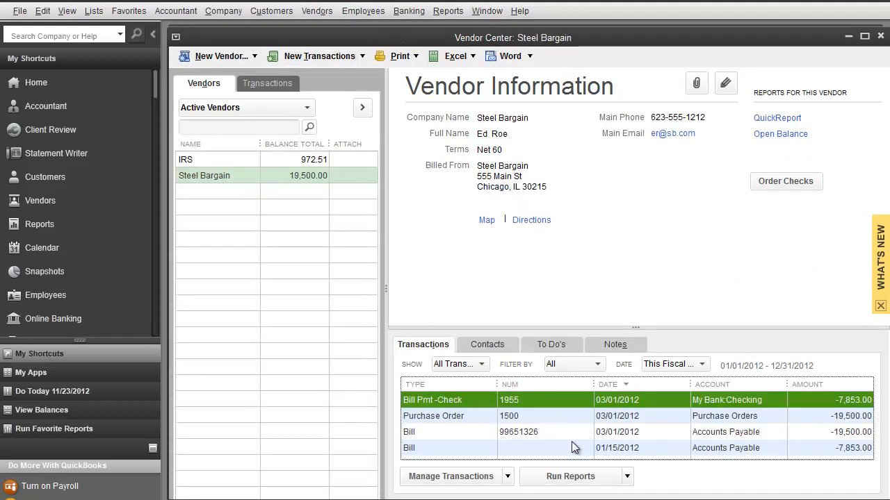
left_click(880, 36)
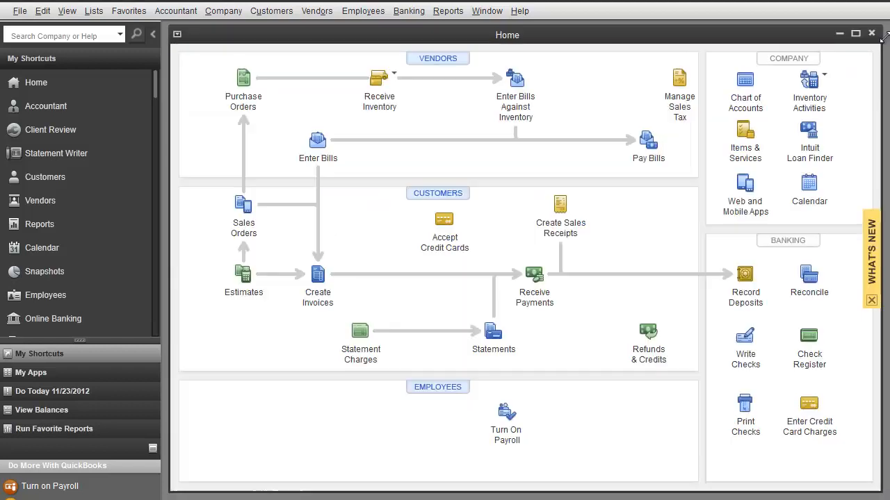
Open the form for receiving inventory with a bill and go back to the saved Steel Bargain bill with memo "Receipt of Mama Jama".
left_click(379, 80)
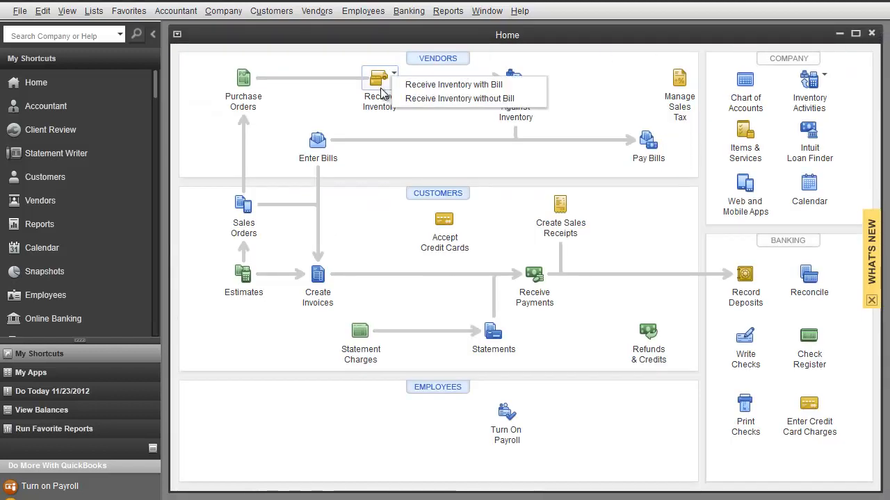
left_click(419, 84)
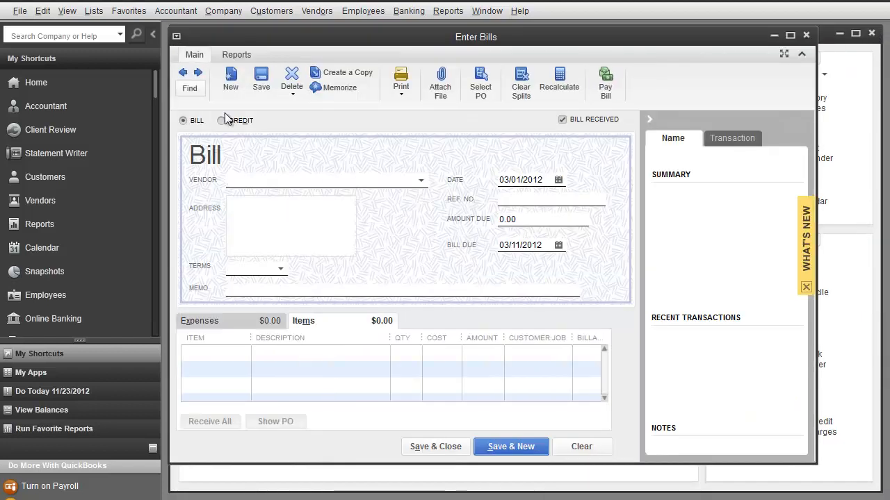
left_click(184, 73)
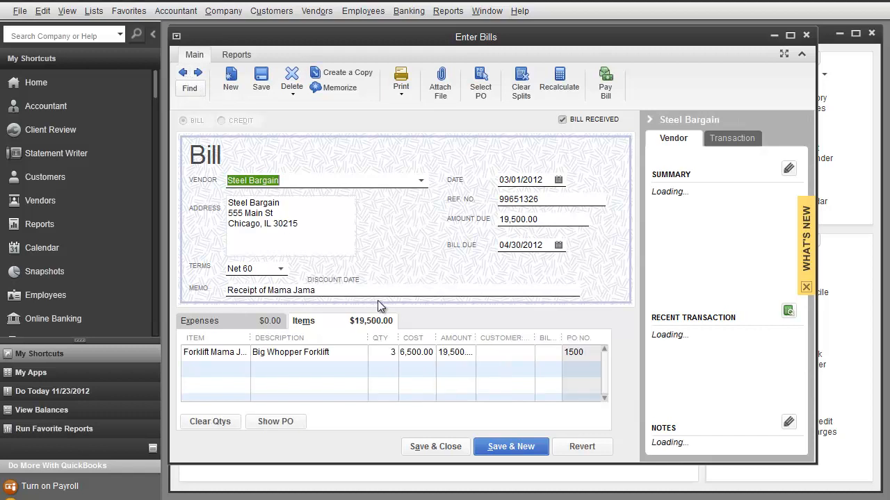
left_click(506, 448)
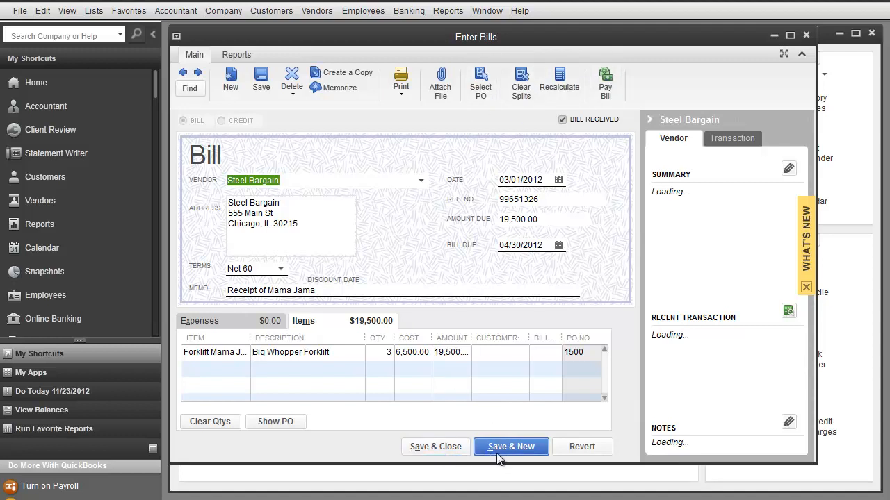
Try the Credit Card and Check methods for paying the Steel Bargain bill, and cancel the payment and close the bill.
left_click(605, 80)
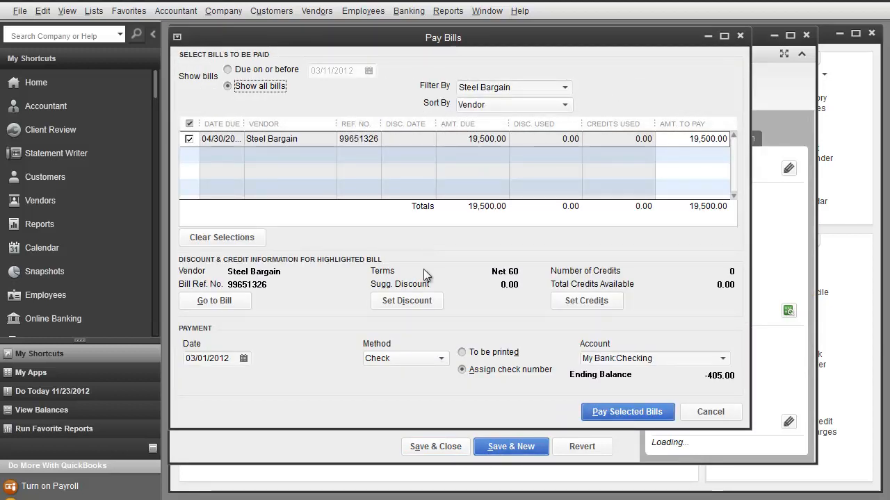
left_click(442, 359)
left_click(410, 392)
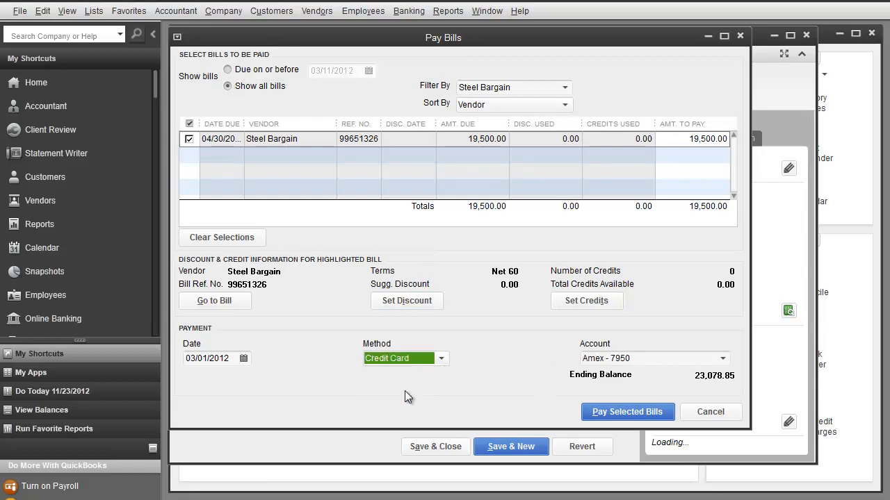
left_click(723, 358)
left_click(726, 361)
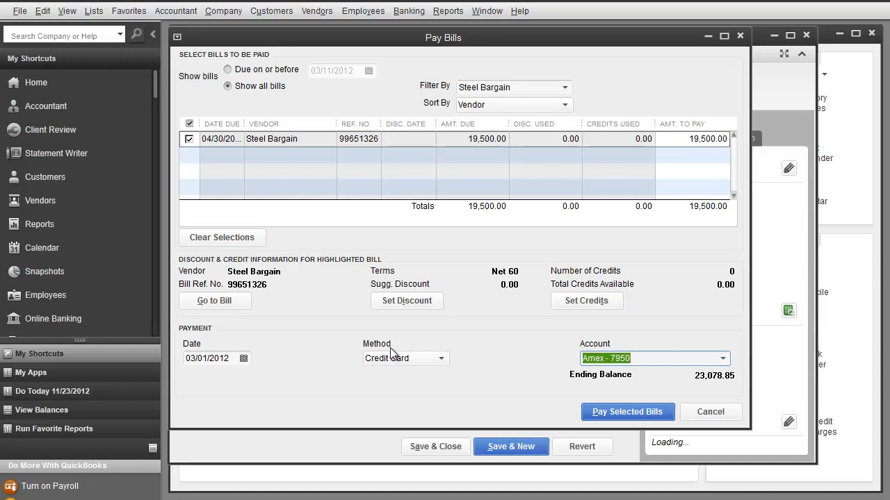
left_click(440, 358)
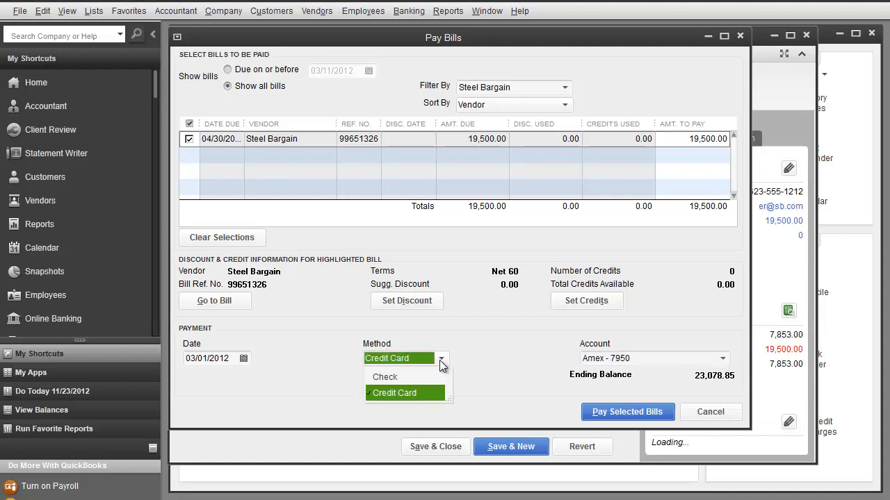
left_click(408, 374)
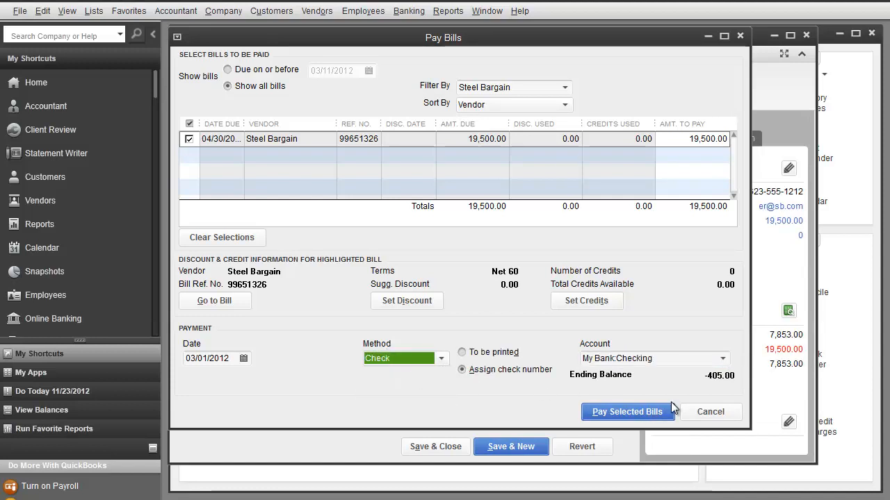
left_click(711, 412)
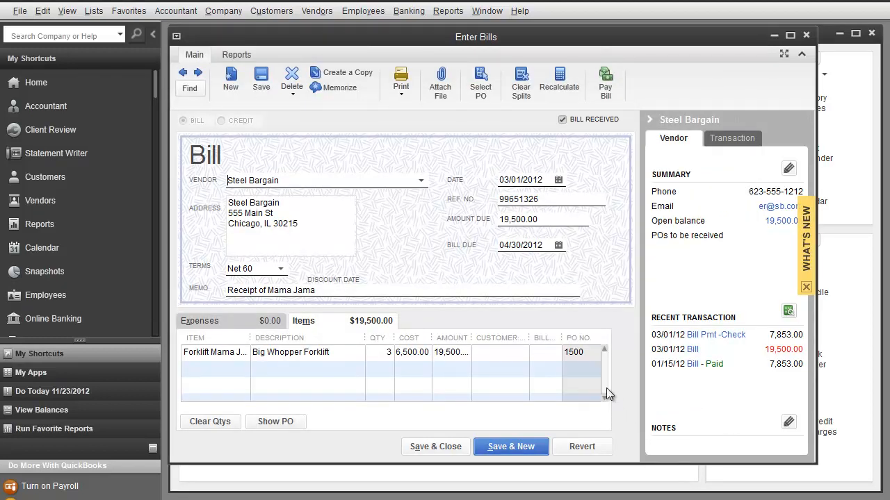
left_click(806, 35)
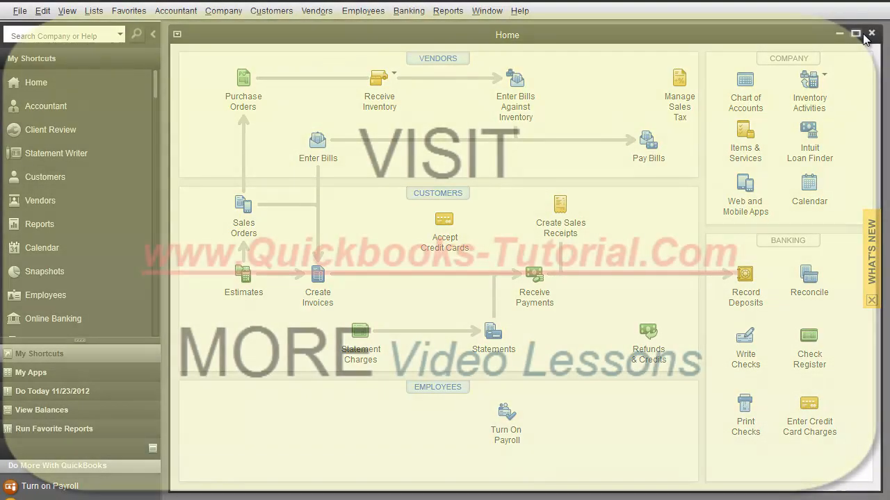